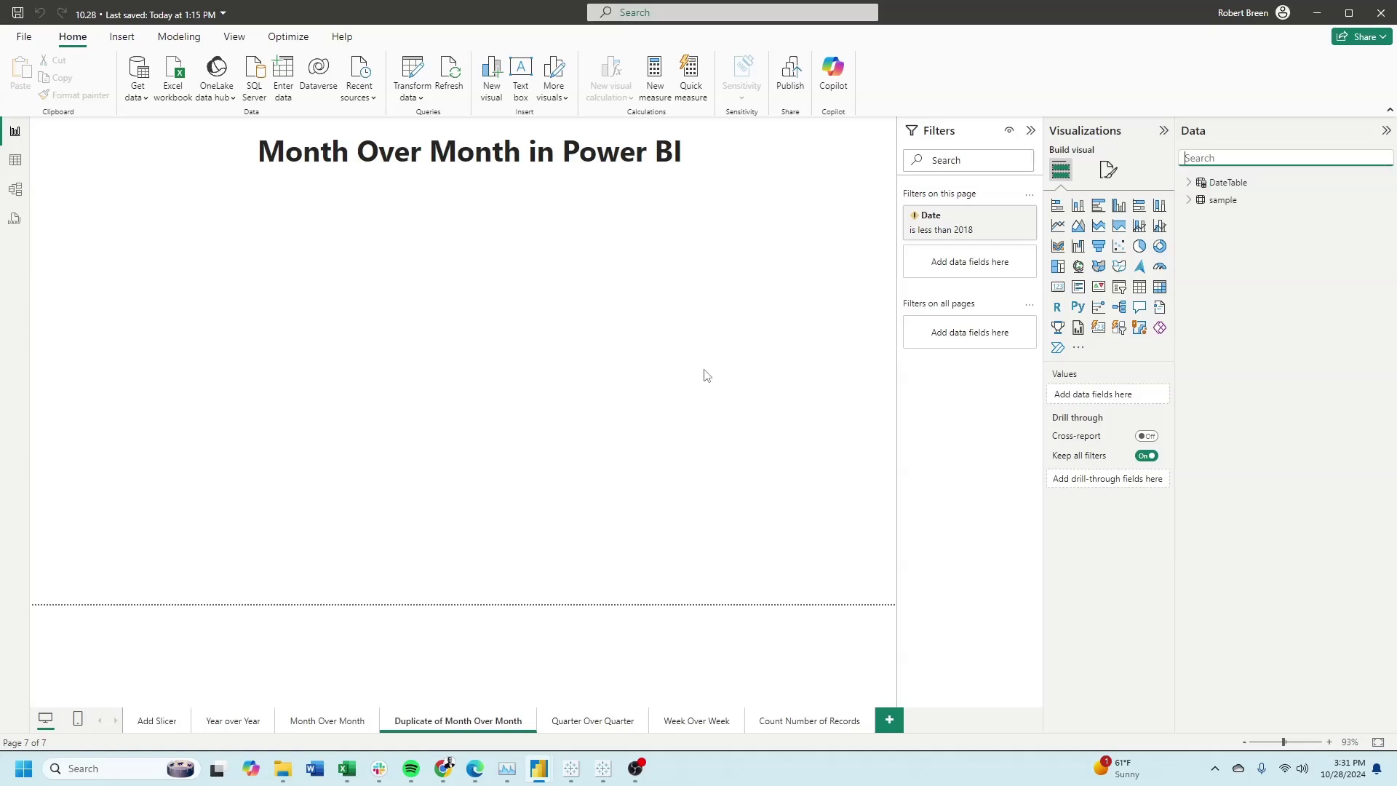
Paste the ADDCOLUMNS/CALENDAR formula for a 2015–2030 table as a new calculated table.
left_click(1222, 201)
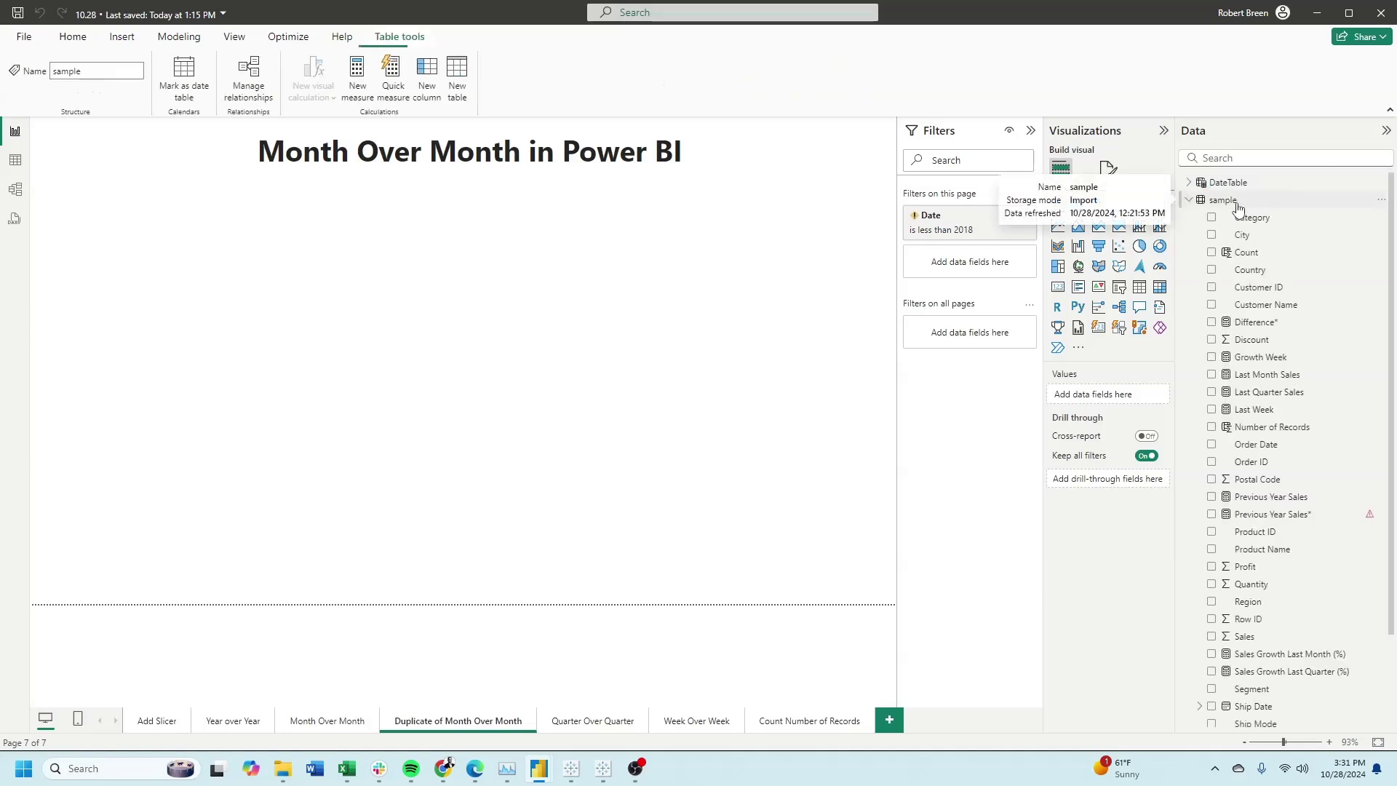
left_click(460, 77)
type("Date = ADDCOLUMNS(     CALENDAR(DATE(2015, 1, 1), DATE(2030, 12, 31)),     \"Year\", YEAR([Date]),     \"MonthNumber\", MONTH([Date]),     \"MonthName\", FORMAT([Date], \"MMMM\"),     \"MonthAbbrev\", FORMAT([Date], \"MMM\"),     \"Quarter\", \"Q\" & FORMAT([Date], \"Q\"),     \"WeekNumber\", WEEKNUM([Date], 2),  // Weeks start on Monday     \"WeekYear\", \"W\" & FORMAT(WEEKNUM([Date], 2), \"00\") & \" \" & FORMAT([Date], \"YYYY\"),     \"MonthYear\", FORMAT([Date], \"MMM YYYY\"),     \"QuarterYear\", \"Q\" & FORMAT([Date], \"Q\") & \" \" & FORMAT([Date], \"YYYY\"),     \"MonthYearSort\", YEAR([Date]) * 100 + MONTH([Date]),     \"WeekYearSort\", YEAR([Date]) * 100 + WEEKNUM([Date], 2),     \"QuarterYearSort\", YEAR([Date]) * 10 + QUARTER([Date]) )")
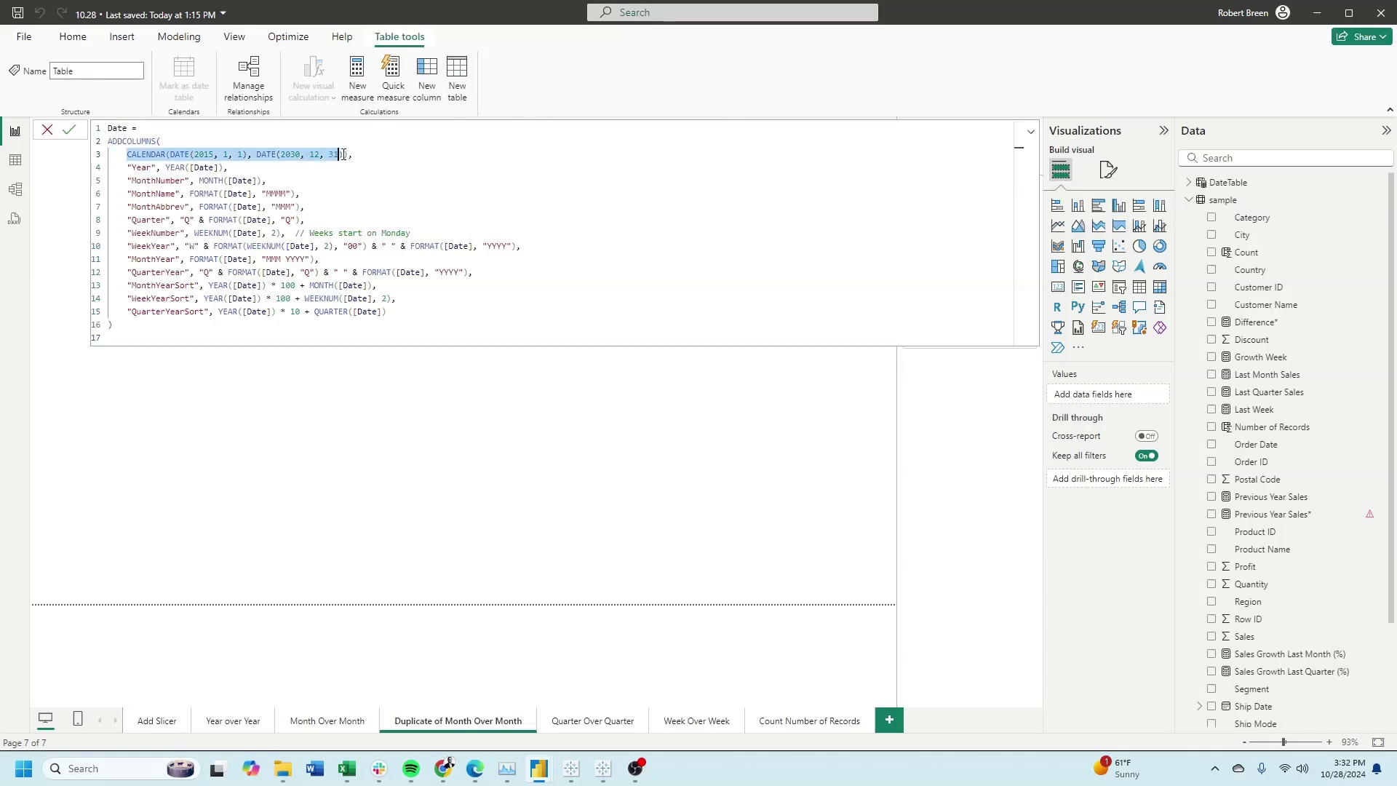
left_click_drag(122, 153, 351, 154)
left_click(127, 142)
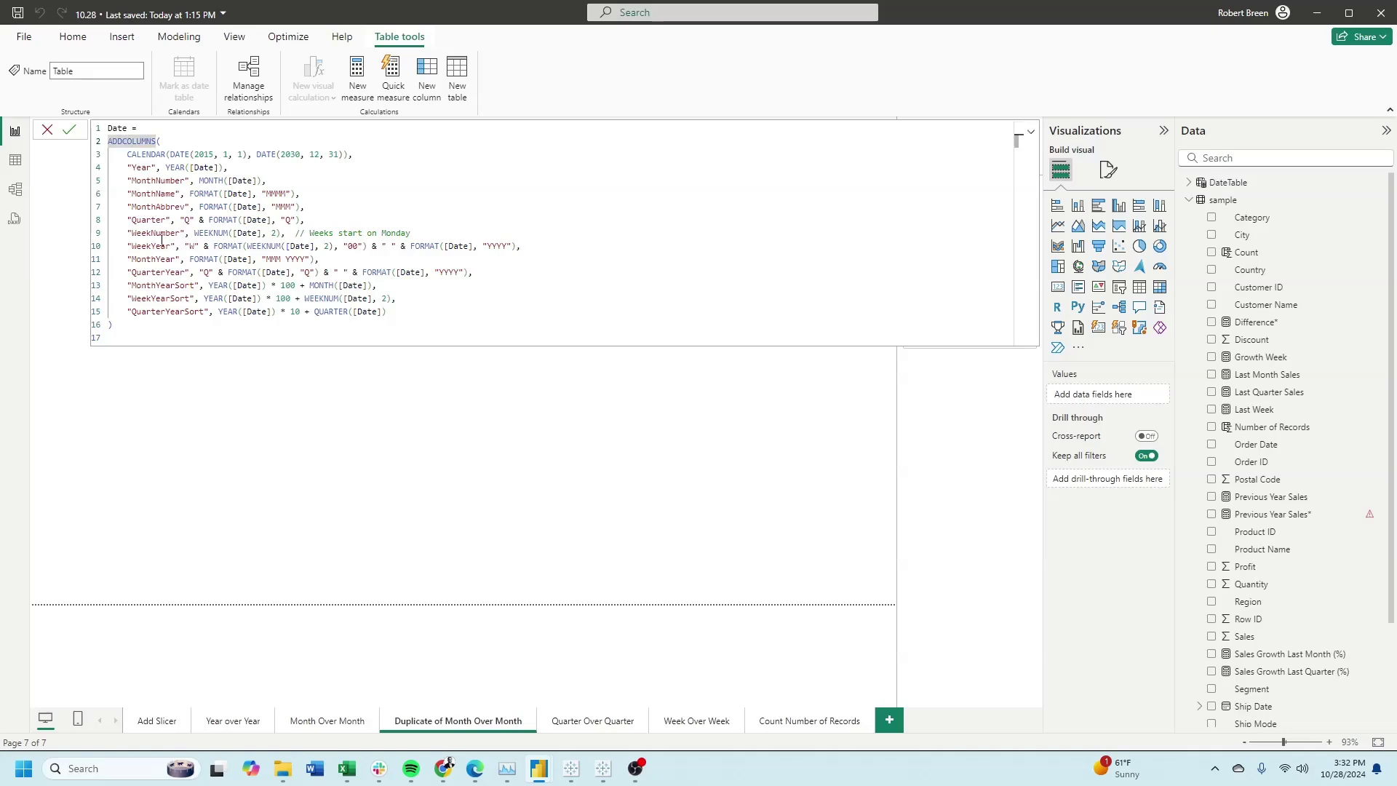
Review the MonthNumber, MonthYear and MonthYearSort columns, then commit the Date table.
double_click(186, 182)
left_click(146, 169)
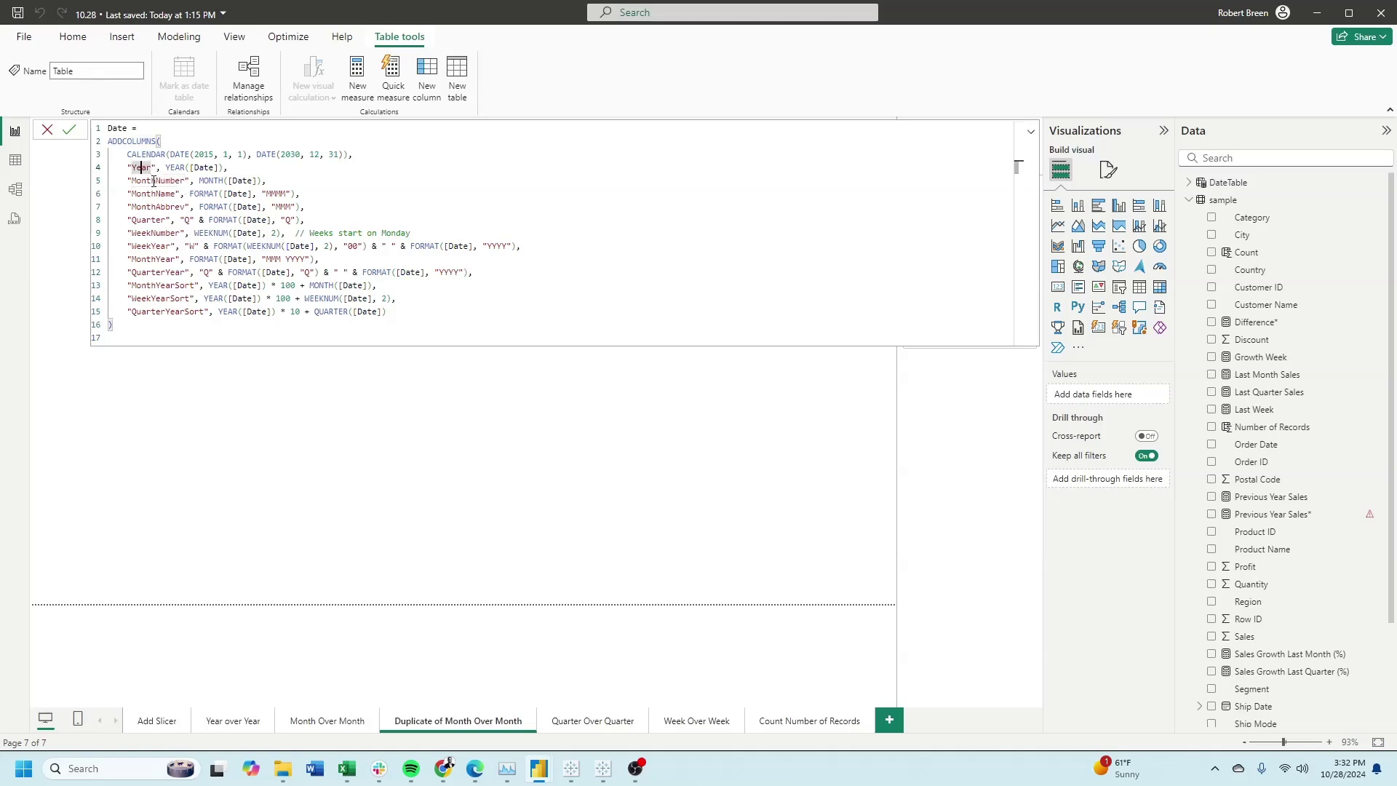
key("Down")
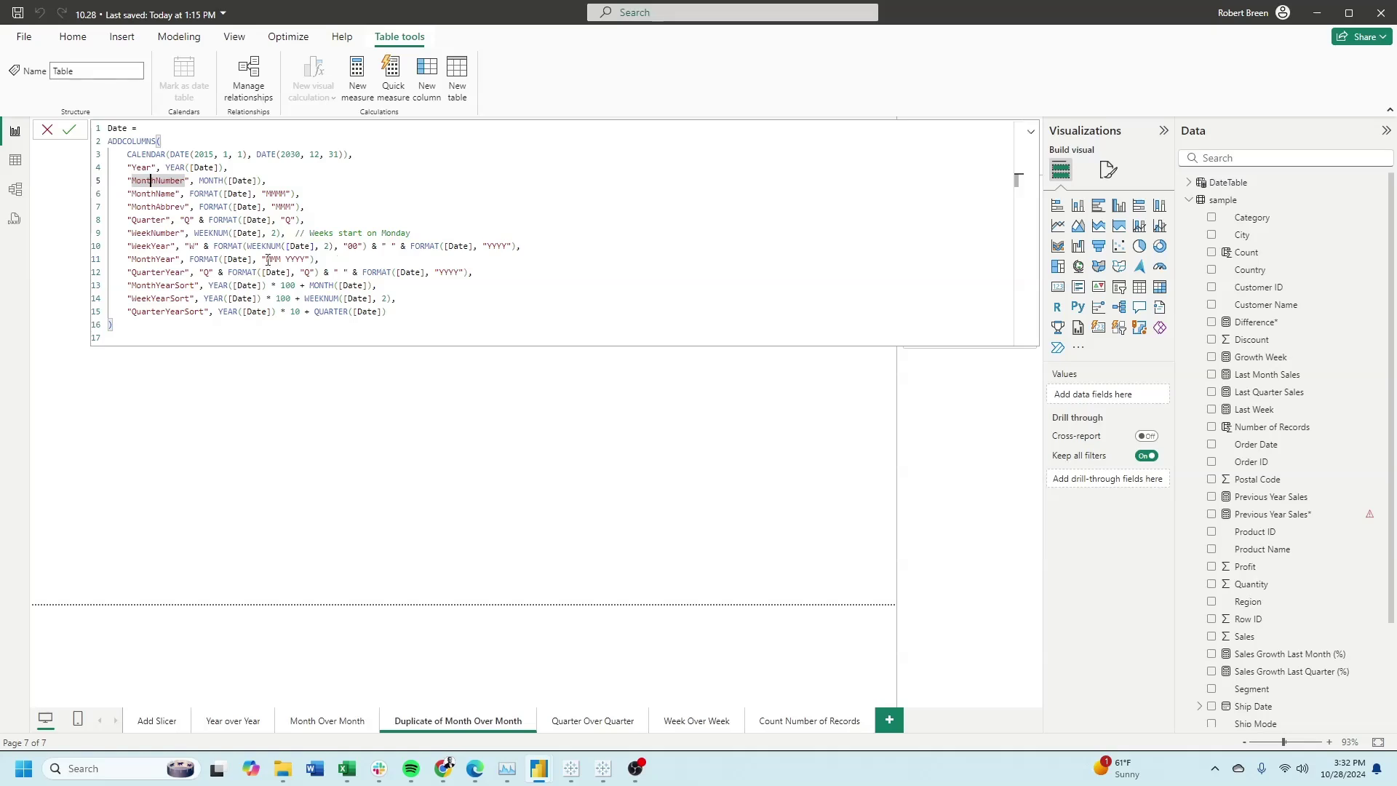
left_click_drag(128, 261, 327, 262)
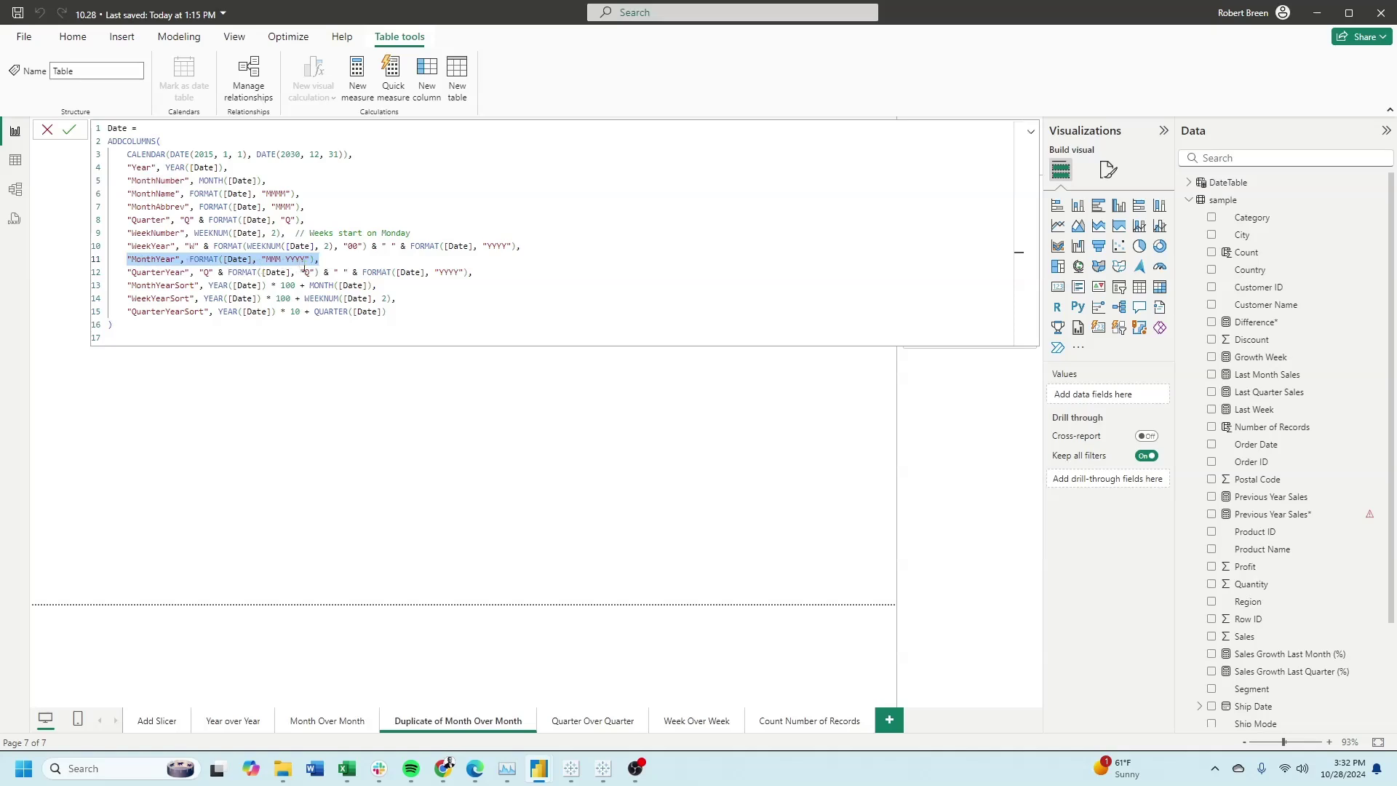
left_click_drag(377, 285, 118, 286)
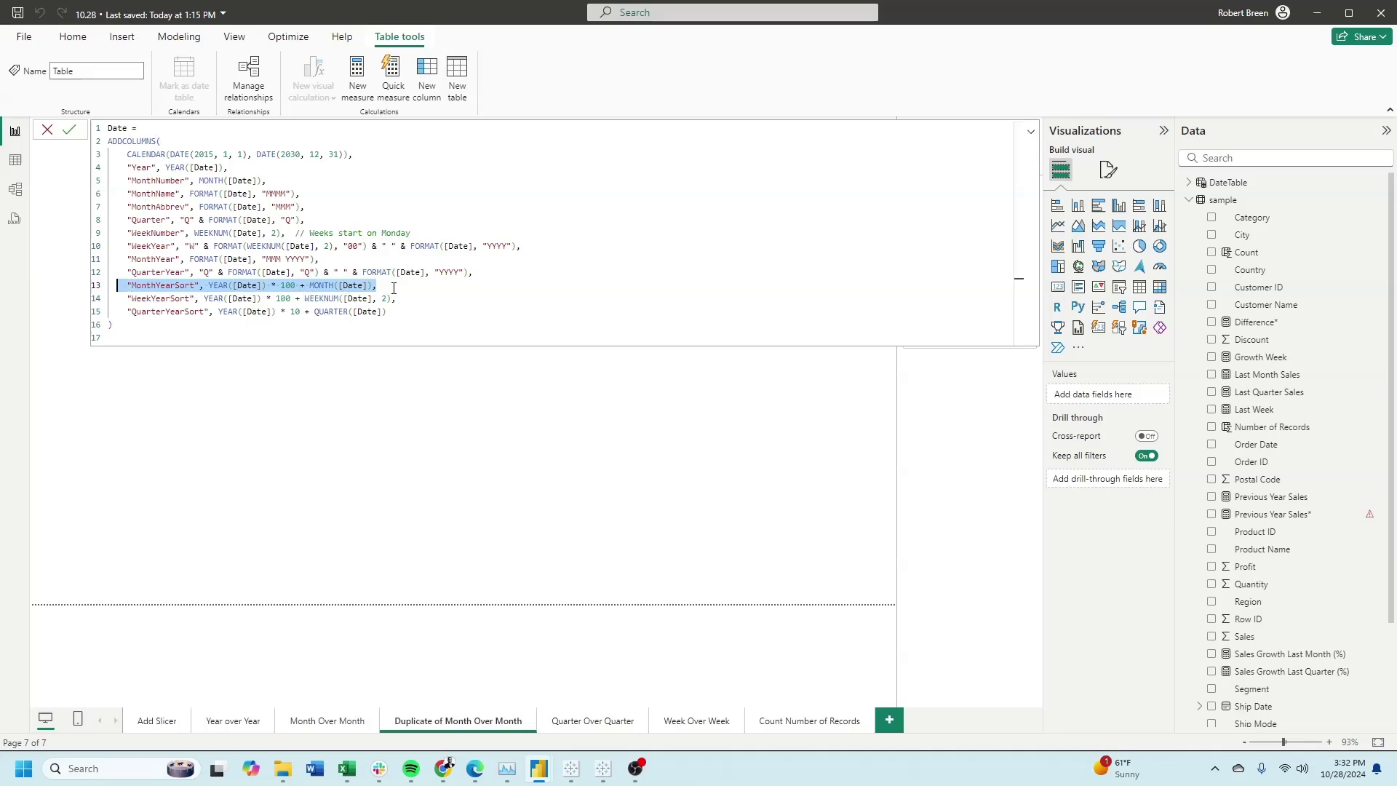
left_click(70, 130)
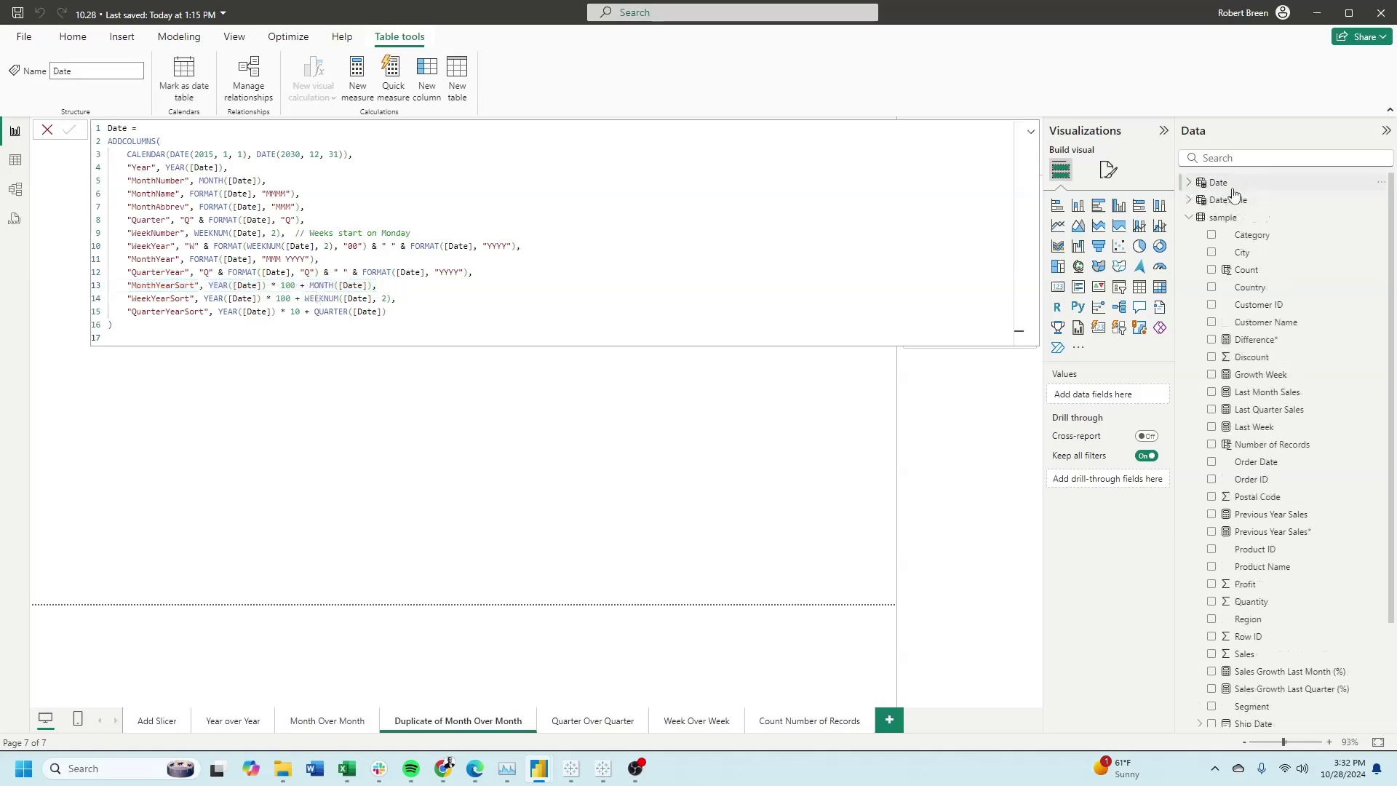
In Model view, create a one-to-many relationship from Date[Date] to sample[Order Date].
left_click(17, 193)
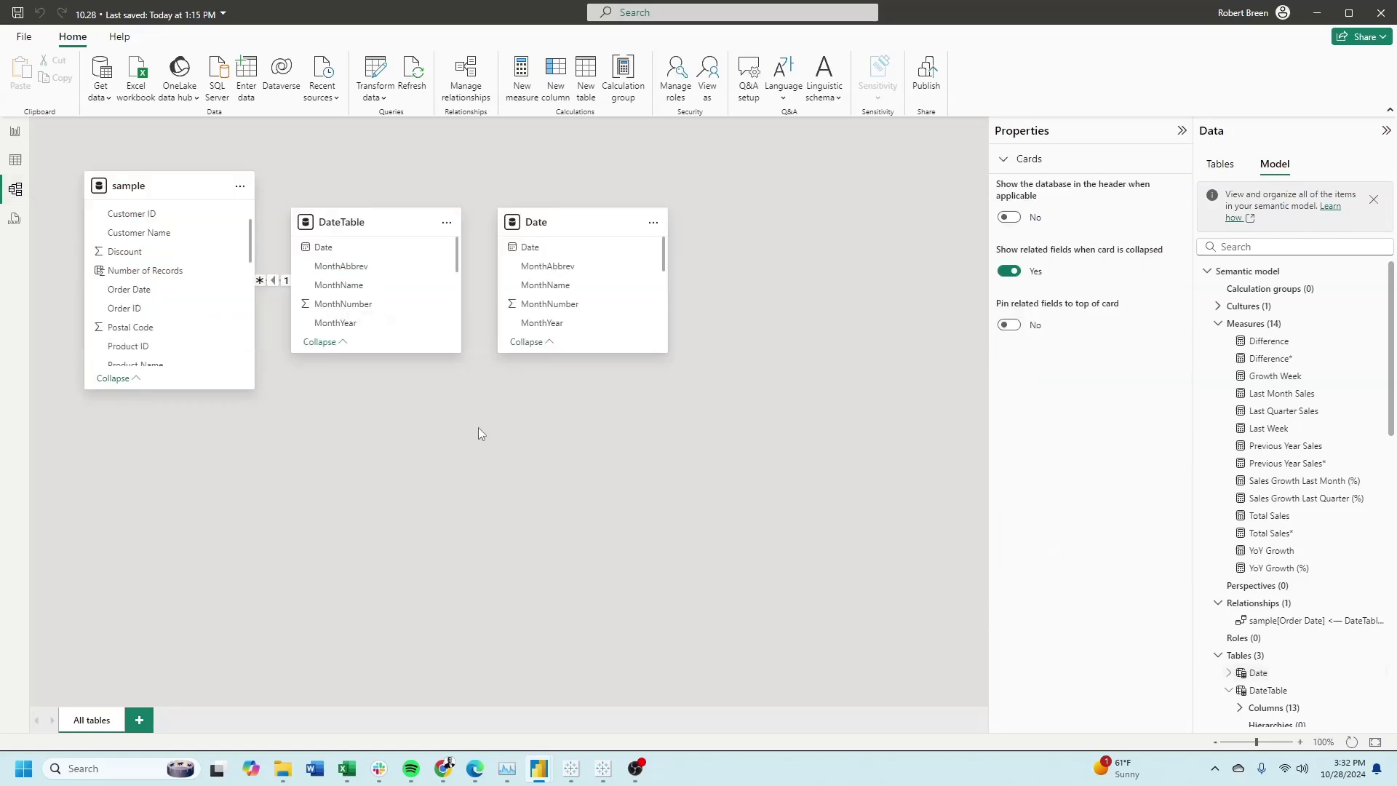
left_click_drag(545, 224, 327, 411)
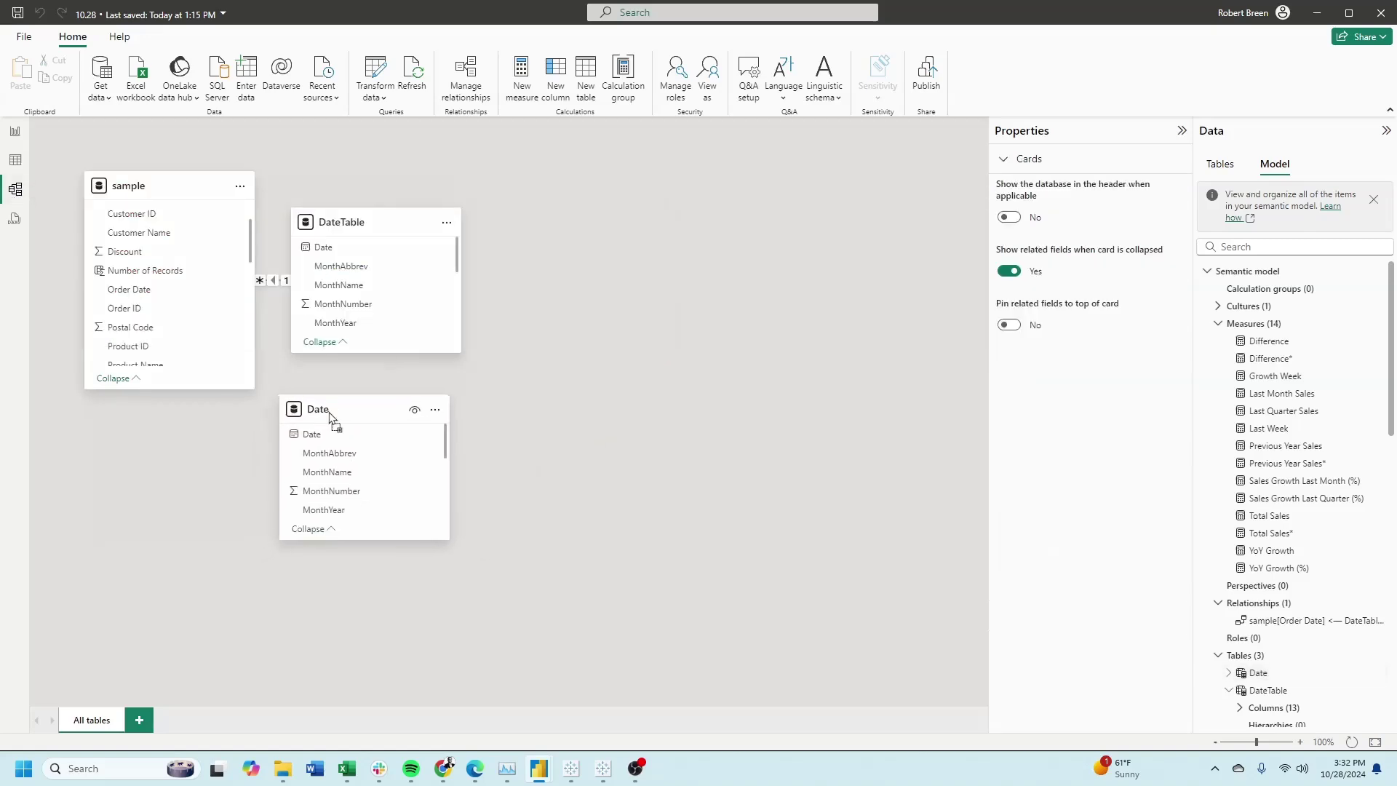
mouse_move(311, 433)
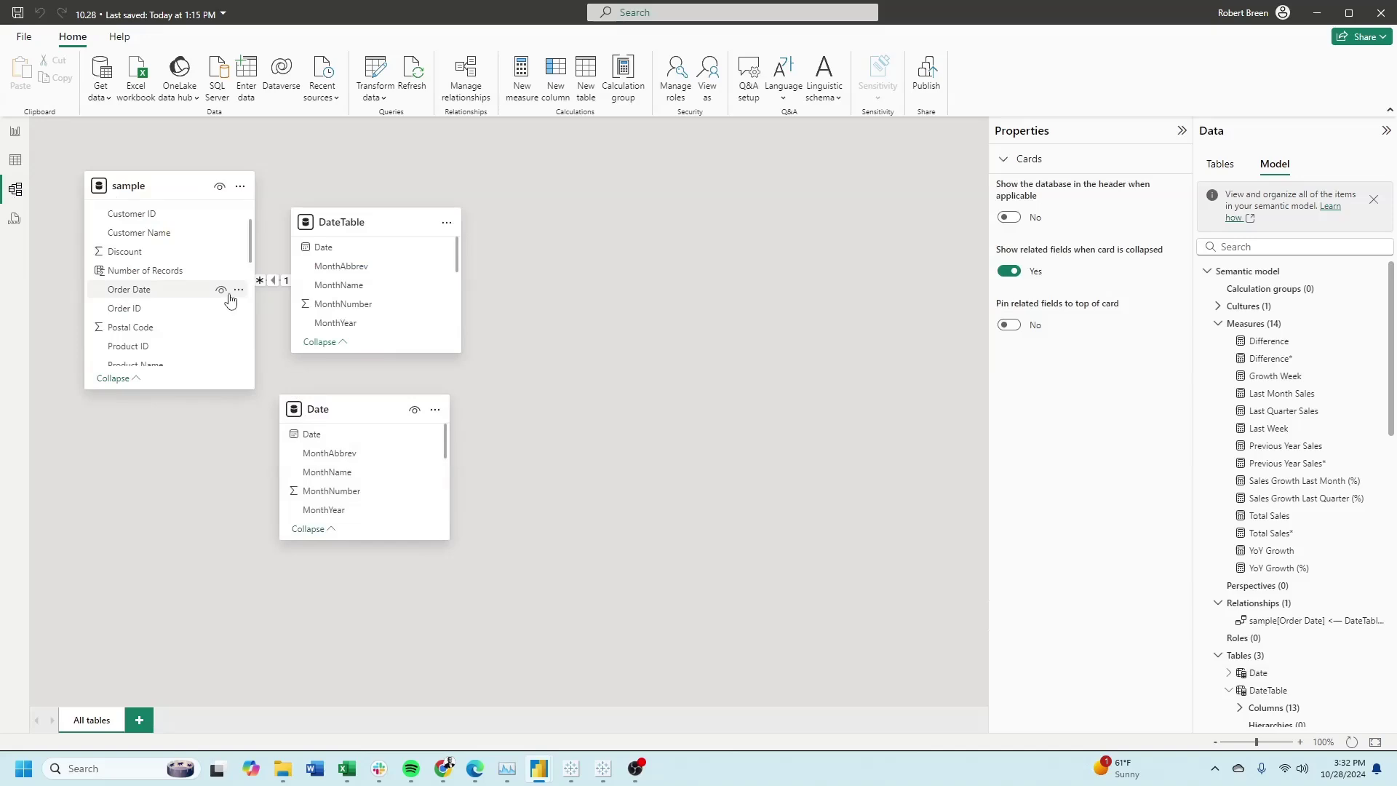
left_click_drag(415, 440, 211, 295)
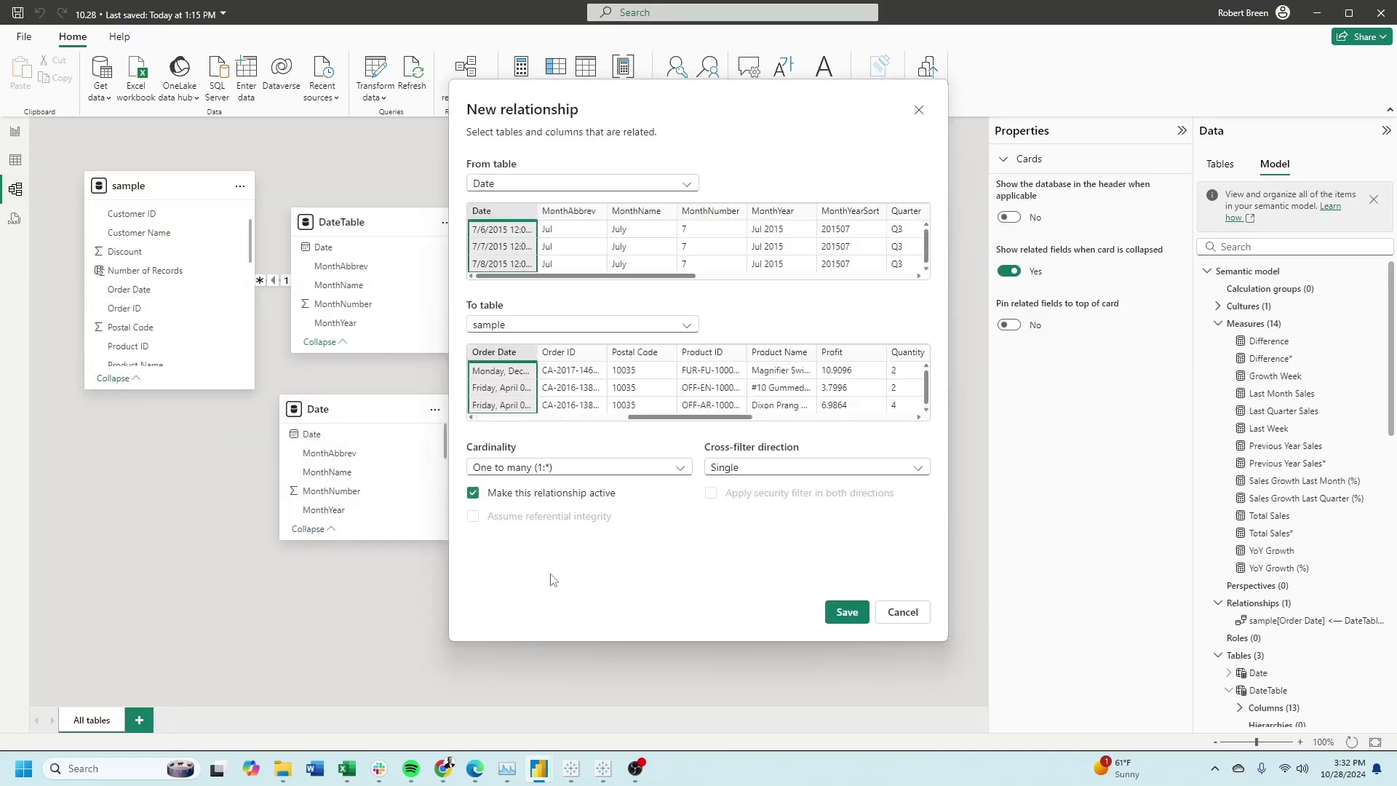
left_click(846, 612)
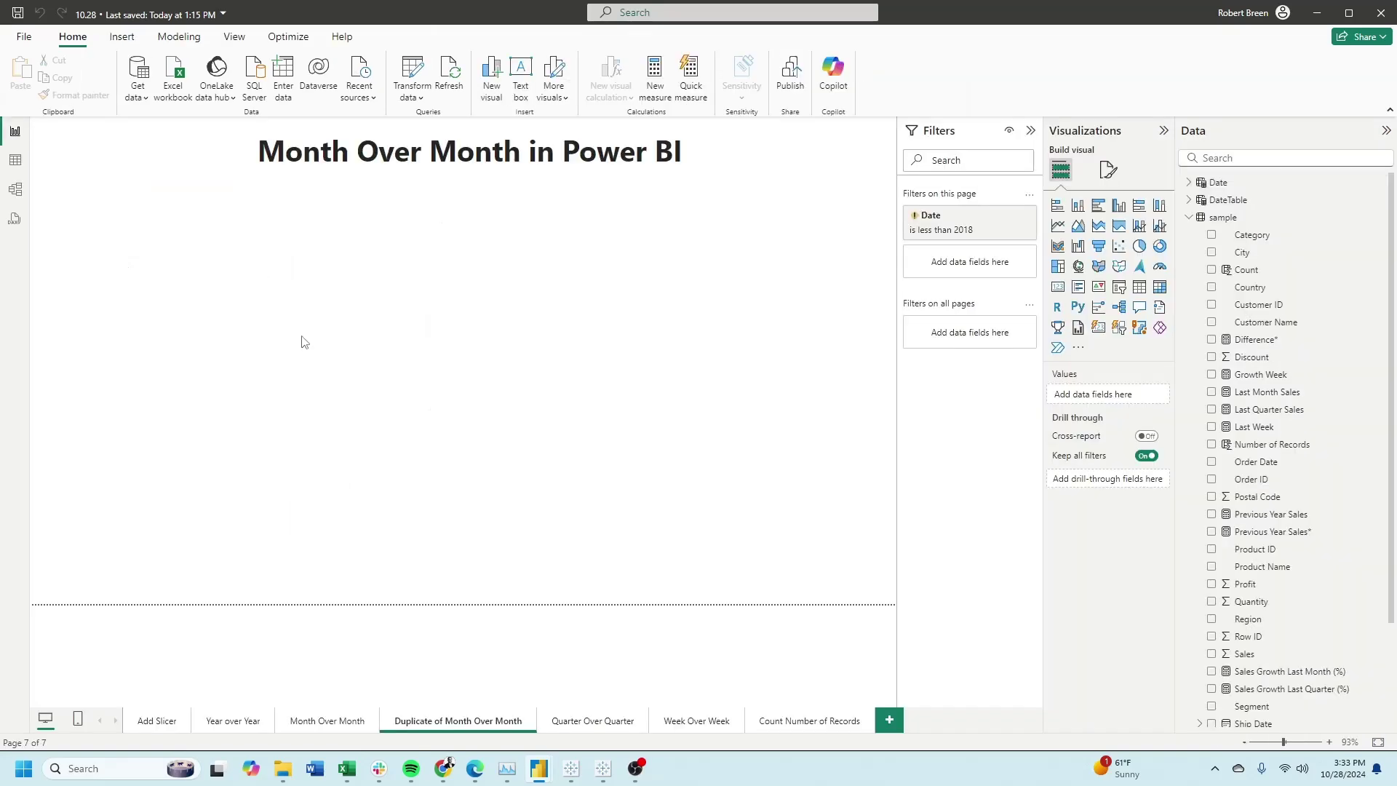
Put Date's MonthYear in a new table visual, sorted by MonthYearSort.
left_click(1229, 158)
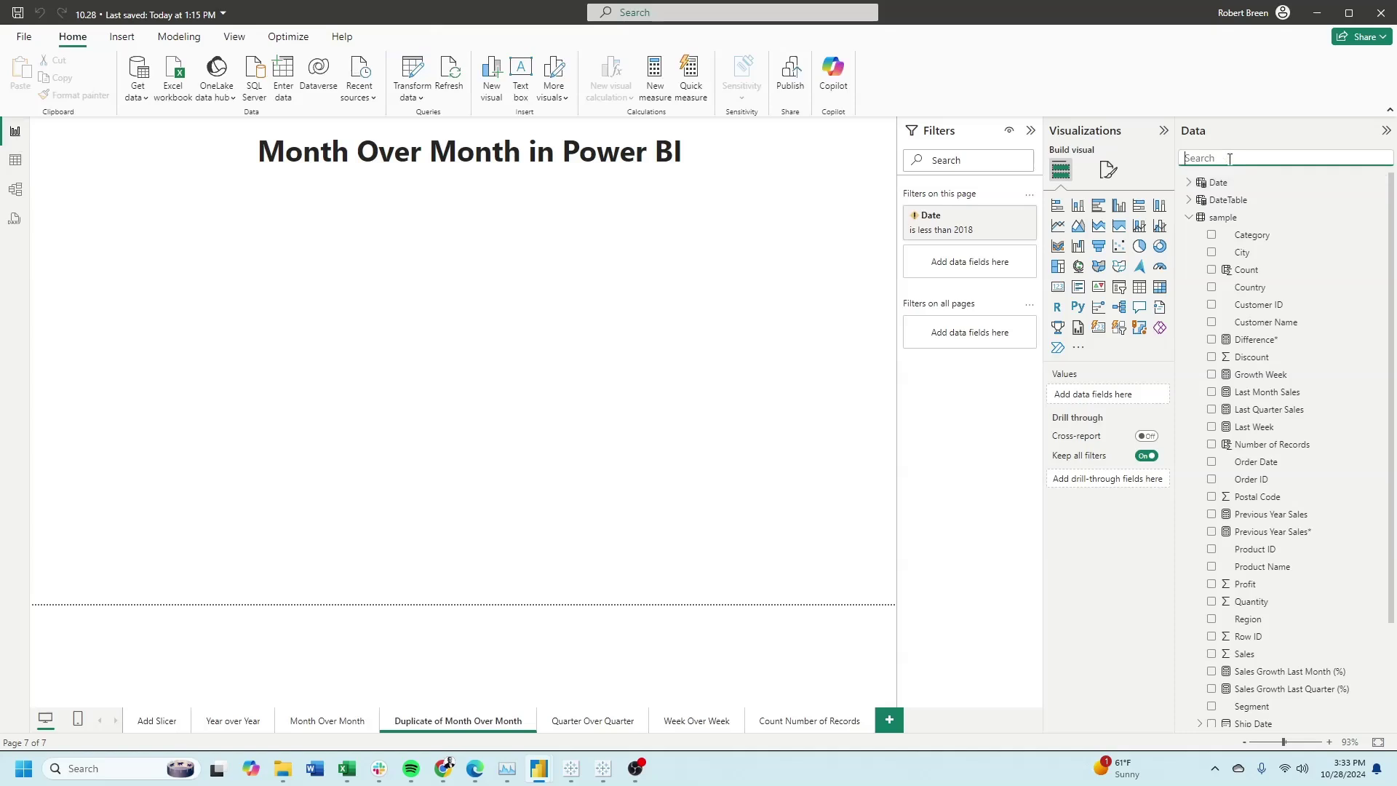
type("monthy")
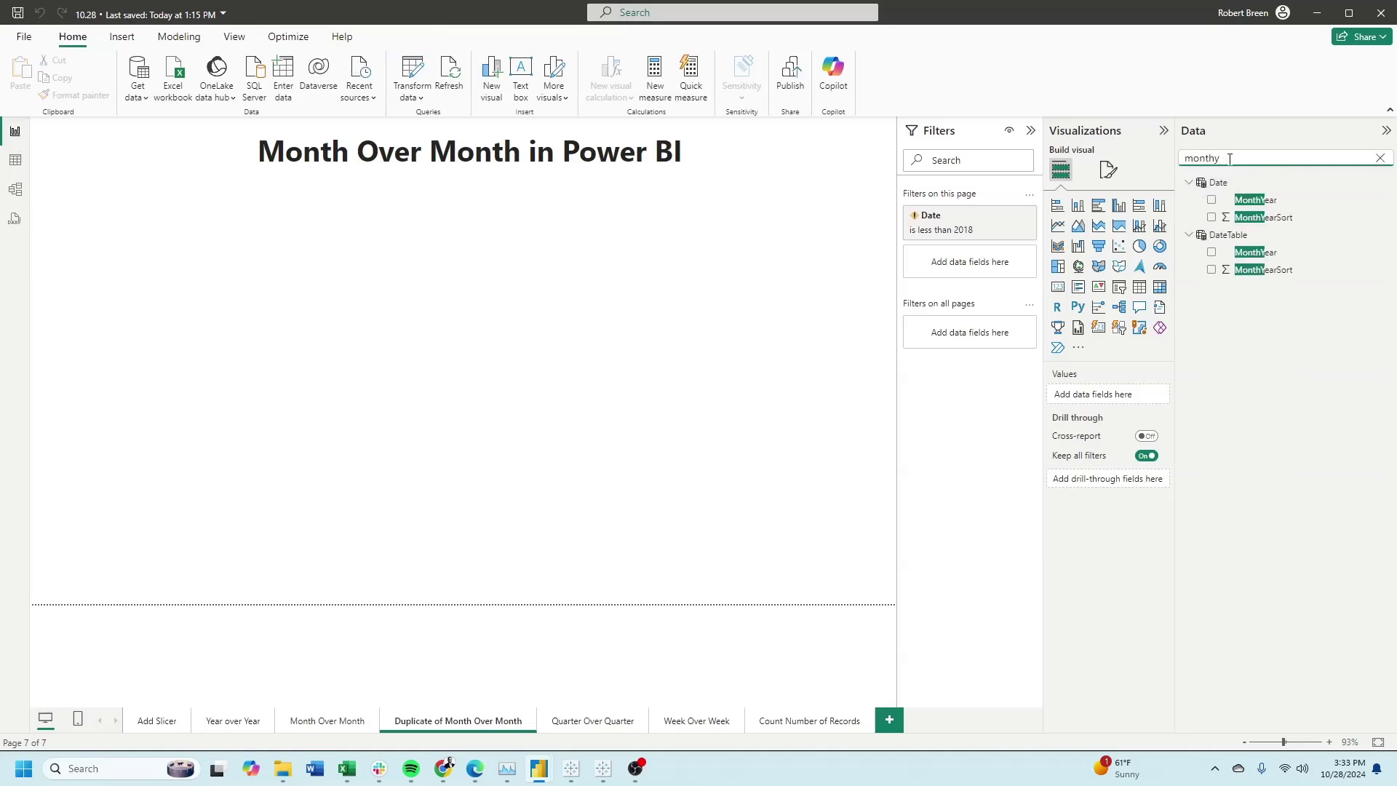
left_click(1211, 200)
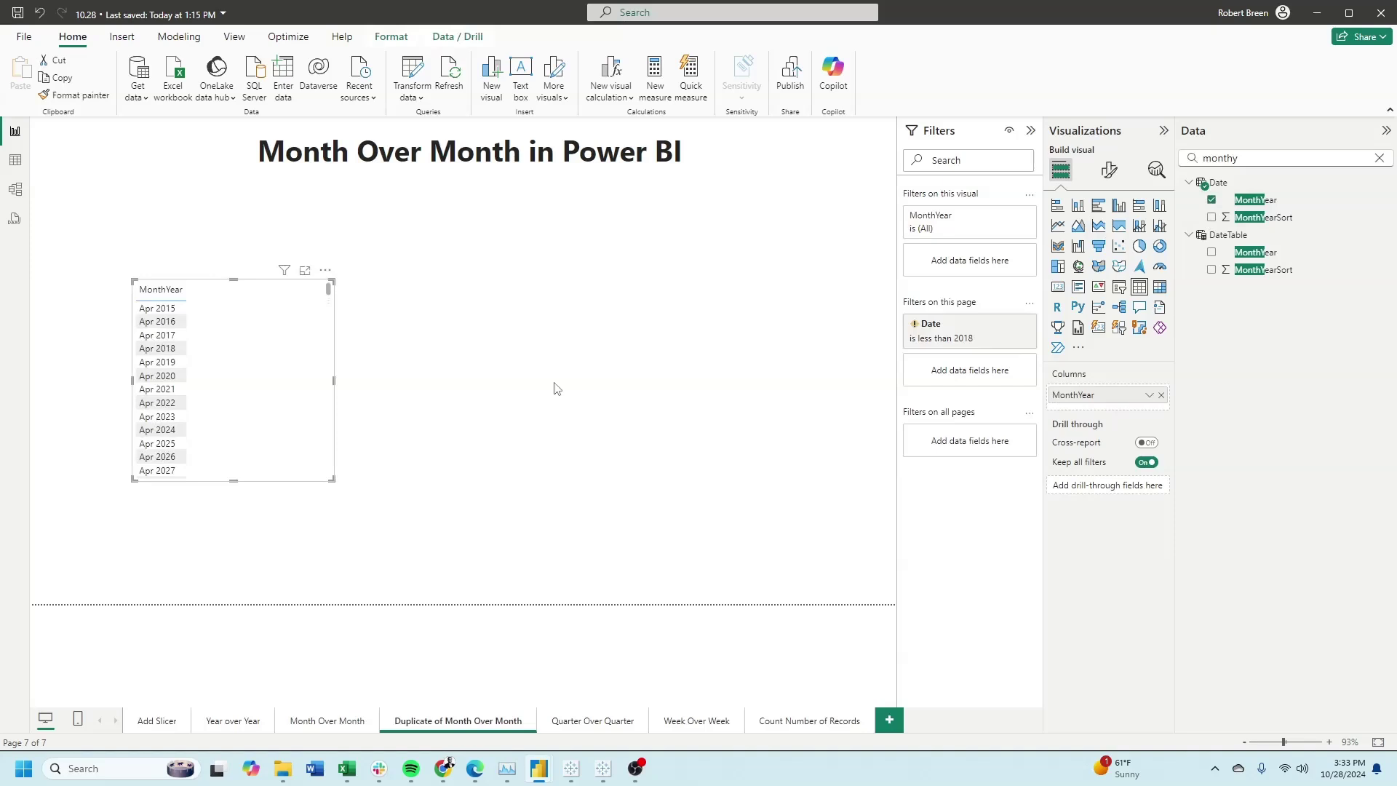
left_click(1256, 200)
left_click(541, 96)
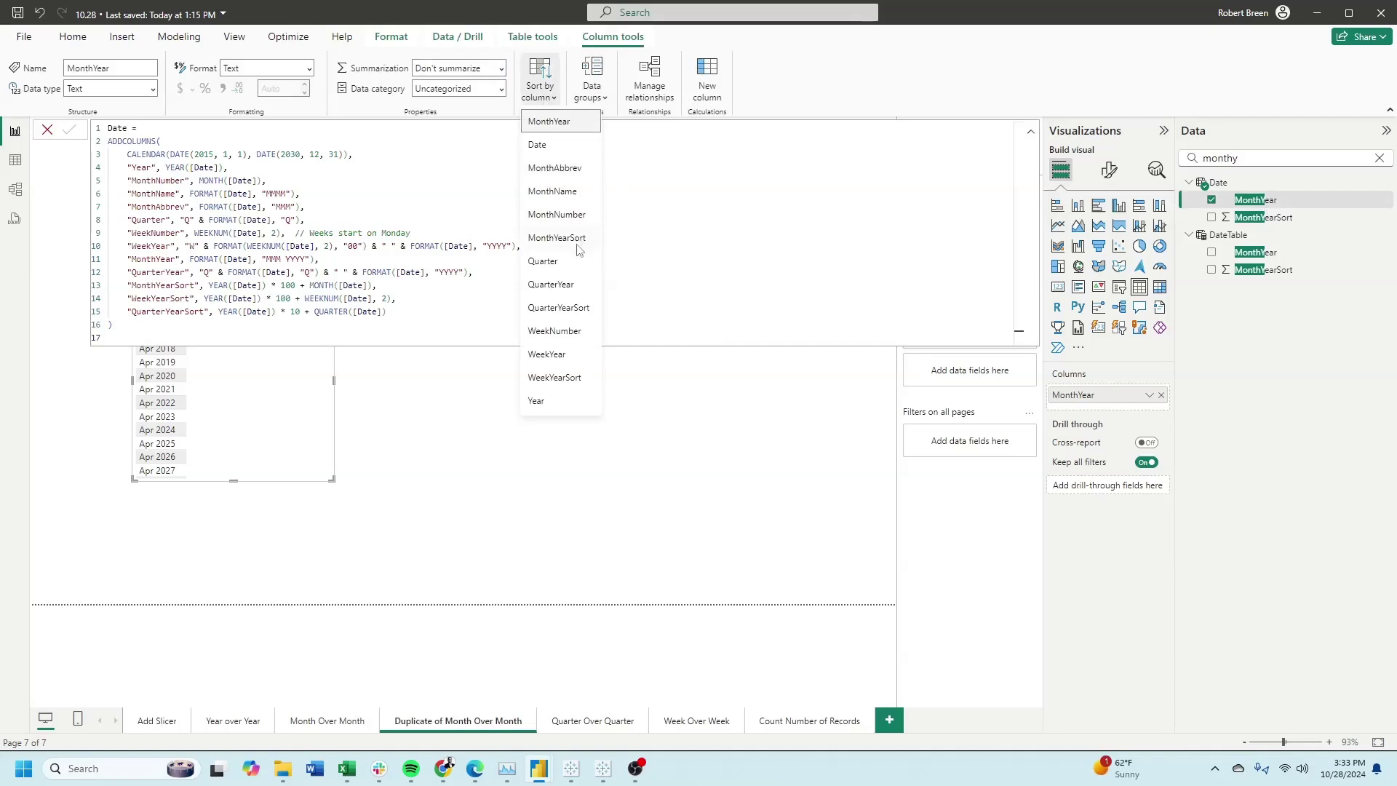
left_click(557, 238)
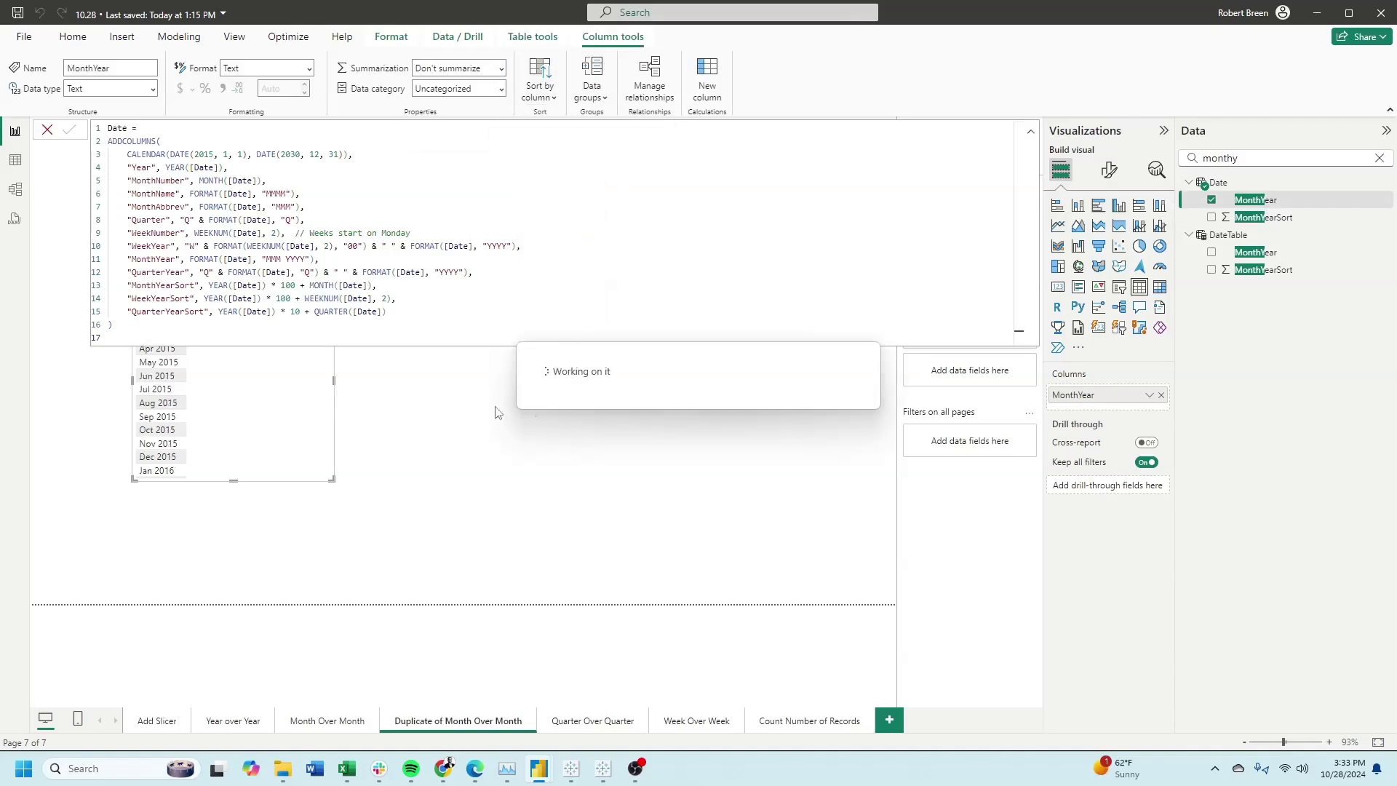
left_click(466, 405)
type("total")
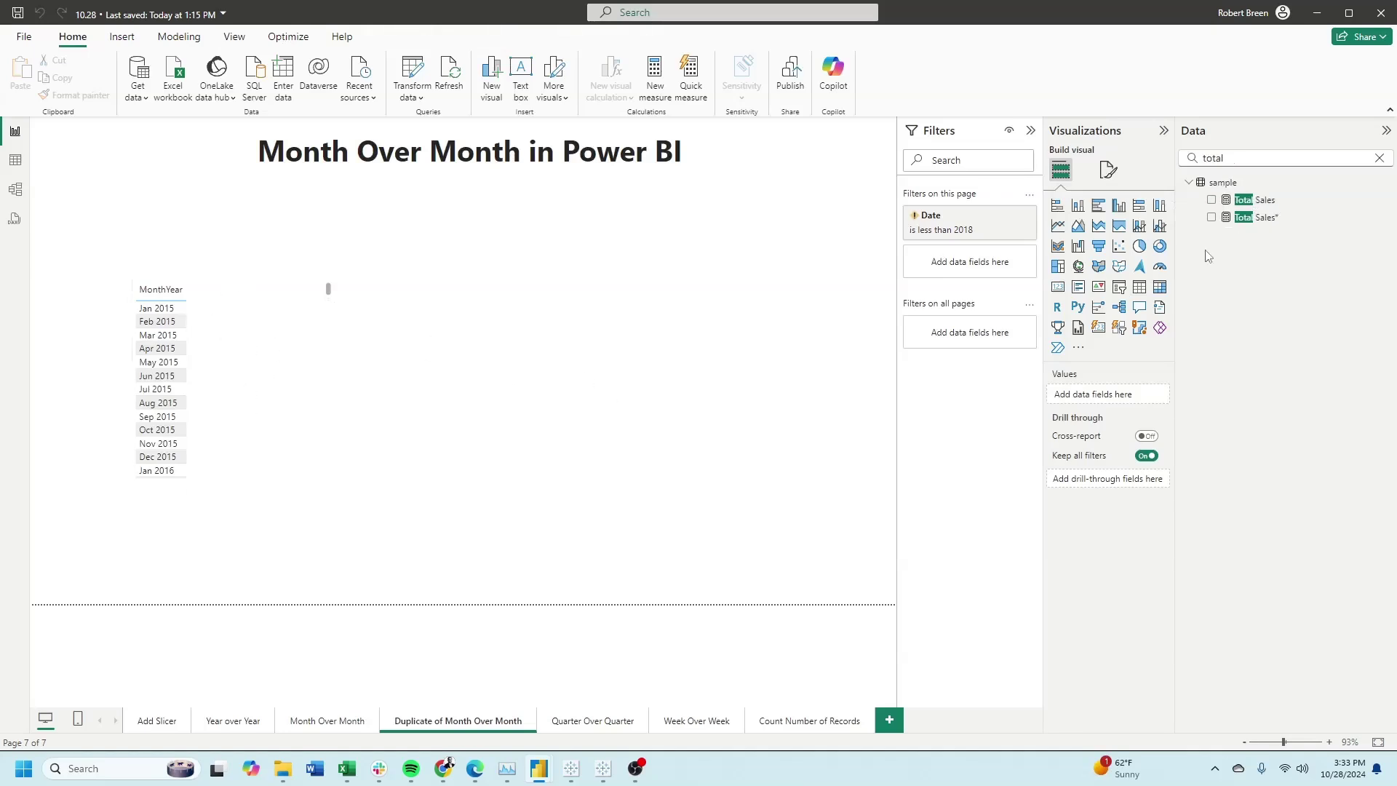
Create the Total Sales measure in the sample table and add it as a table column.
left_click(1235, 185)
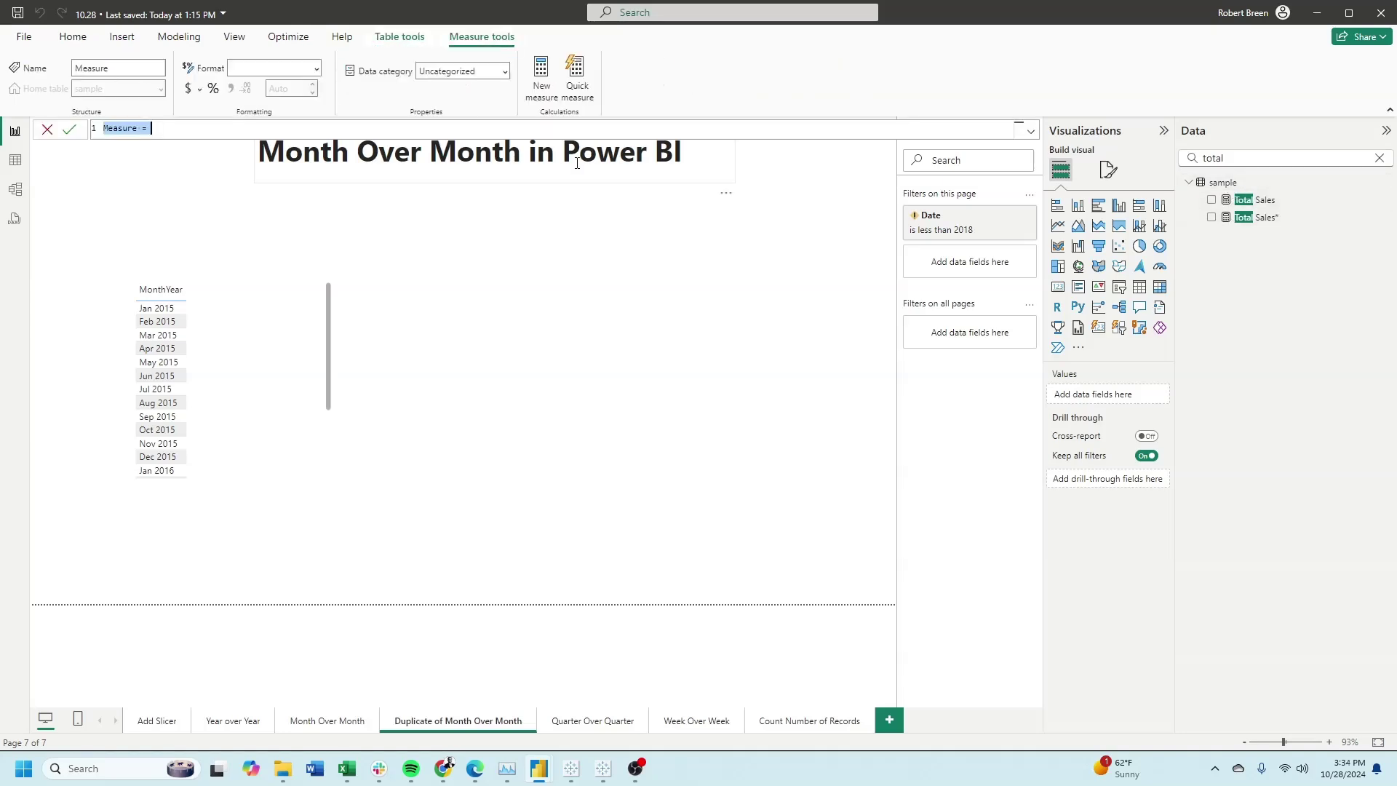
type("Total Sales = sum('sample'[Sales])")
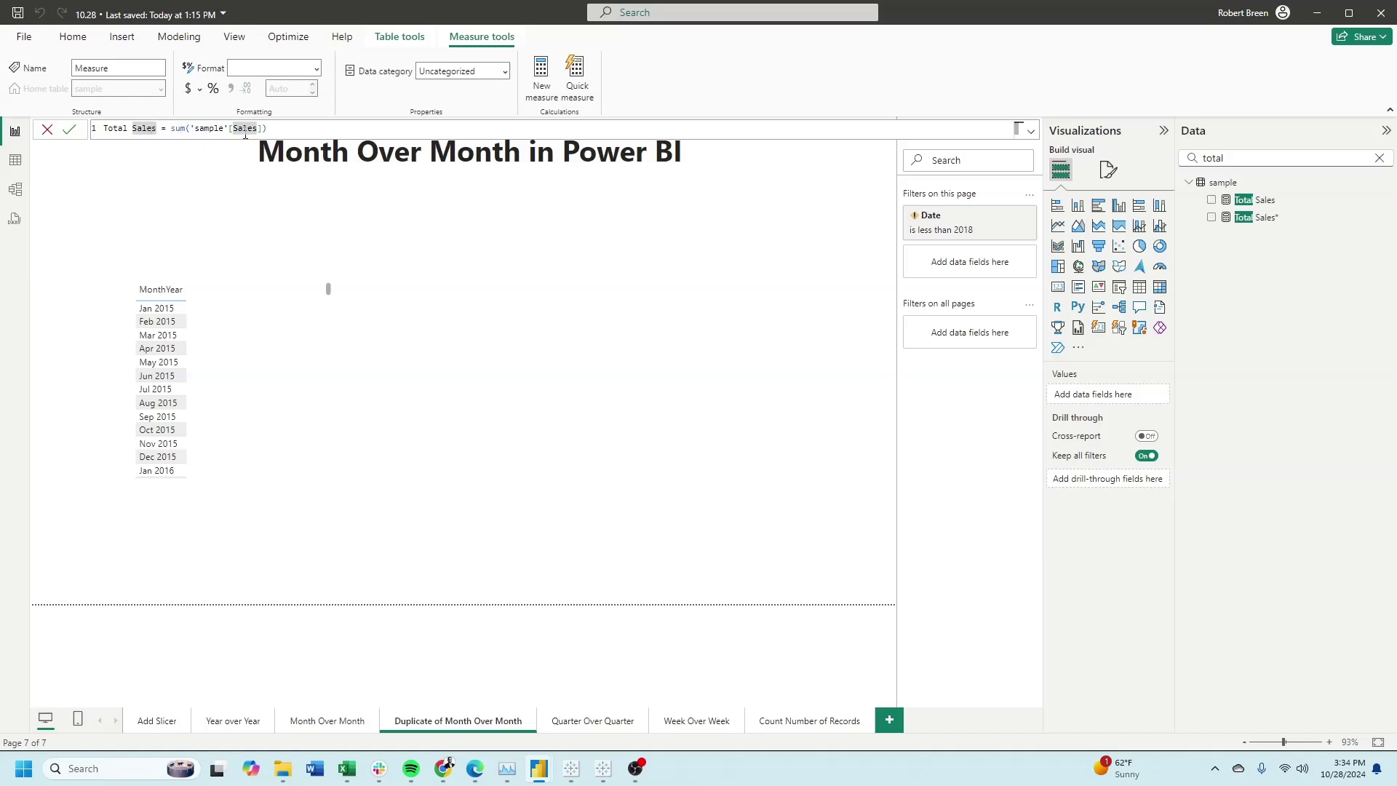
left_click(273, 328)
left_click_drag(1256, 200, 1135, 406)
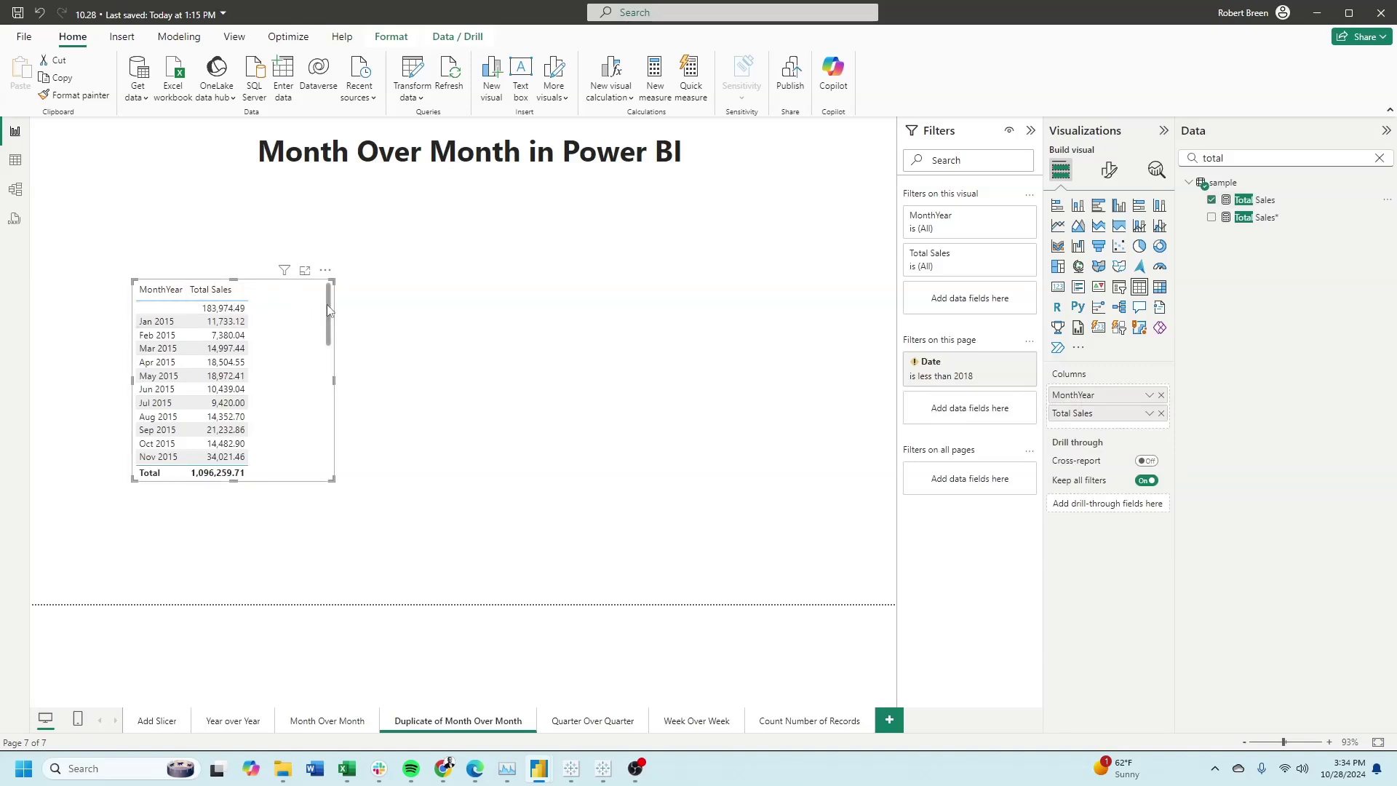
scroll(329, 310, "down", 3)
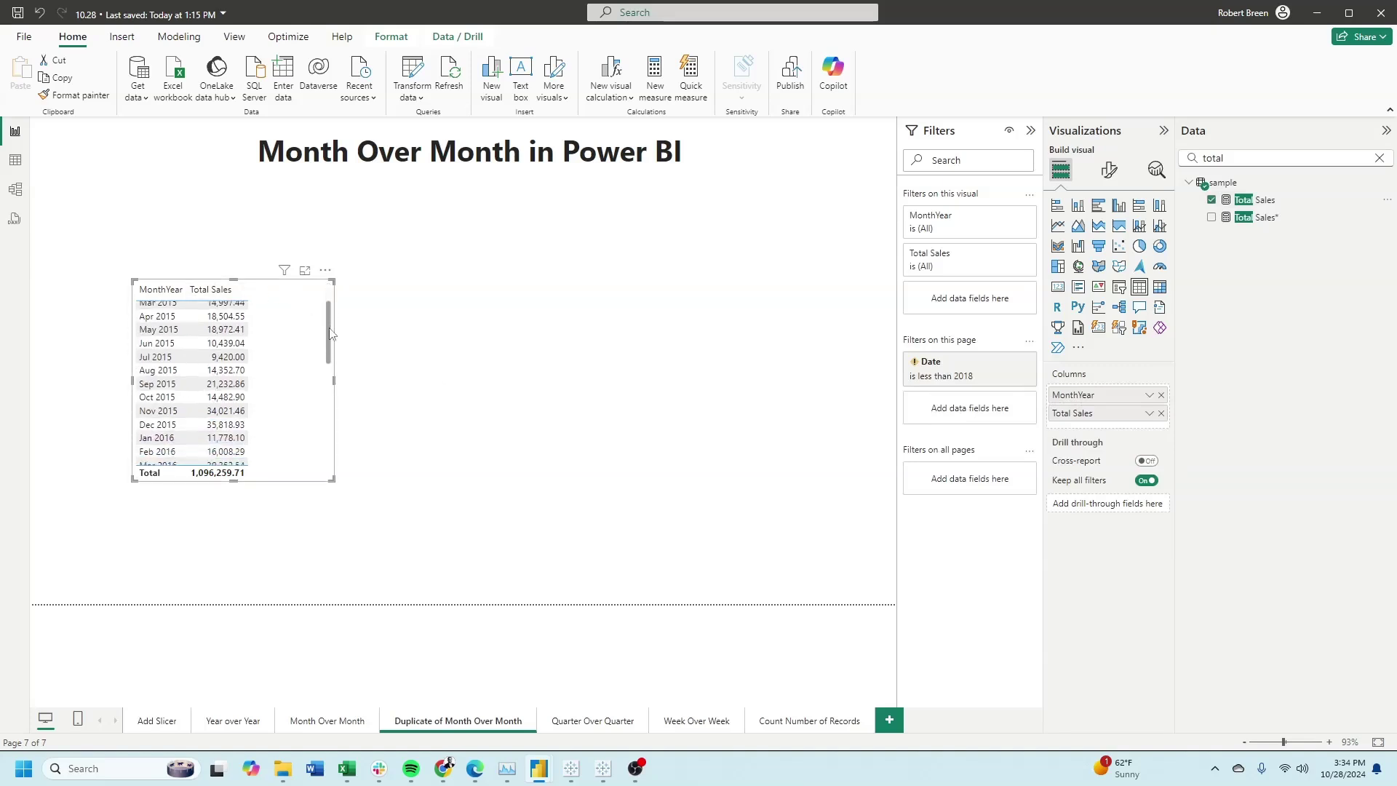
Clear the Data pane search text to look for month fields.
left_click(1243, 161)
key("BackSpace")
key("BackSpace")
key("BackSpace")
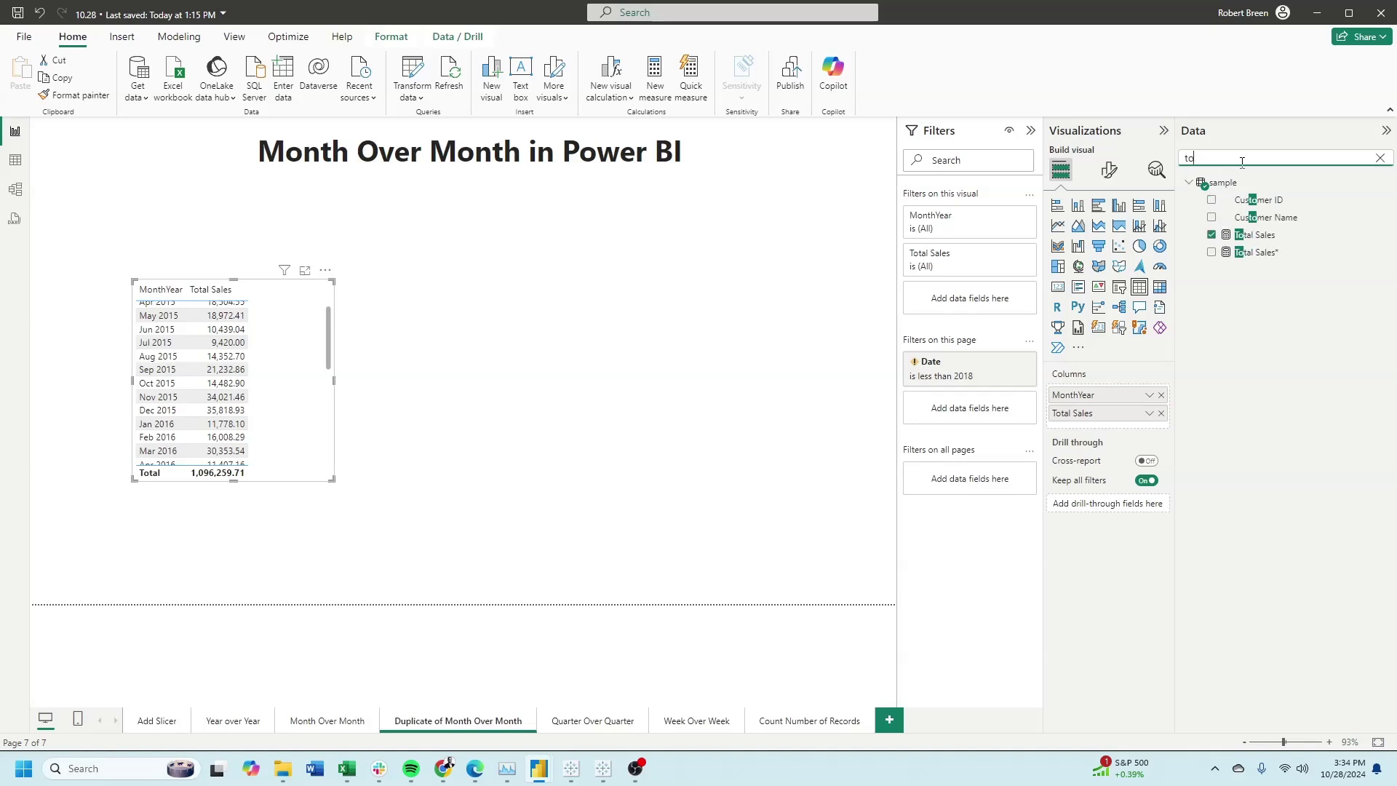
key("BackSpace")
type("month")
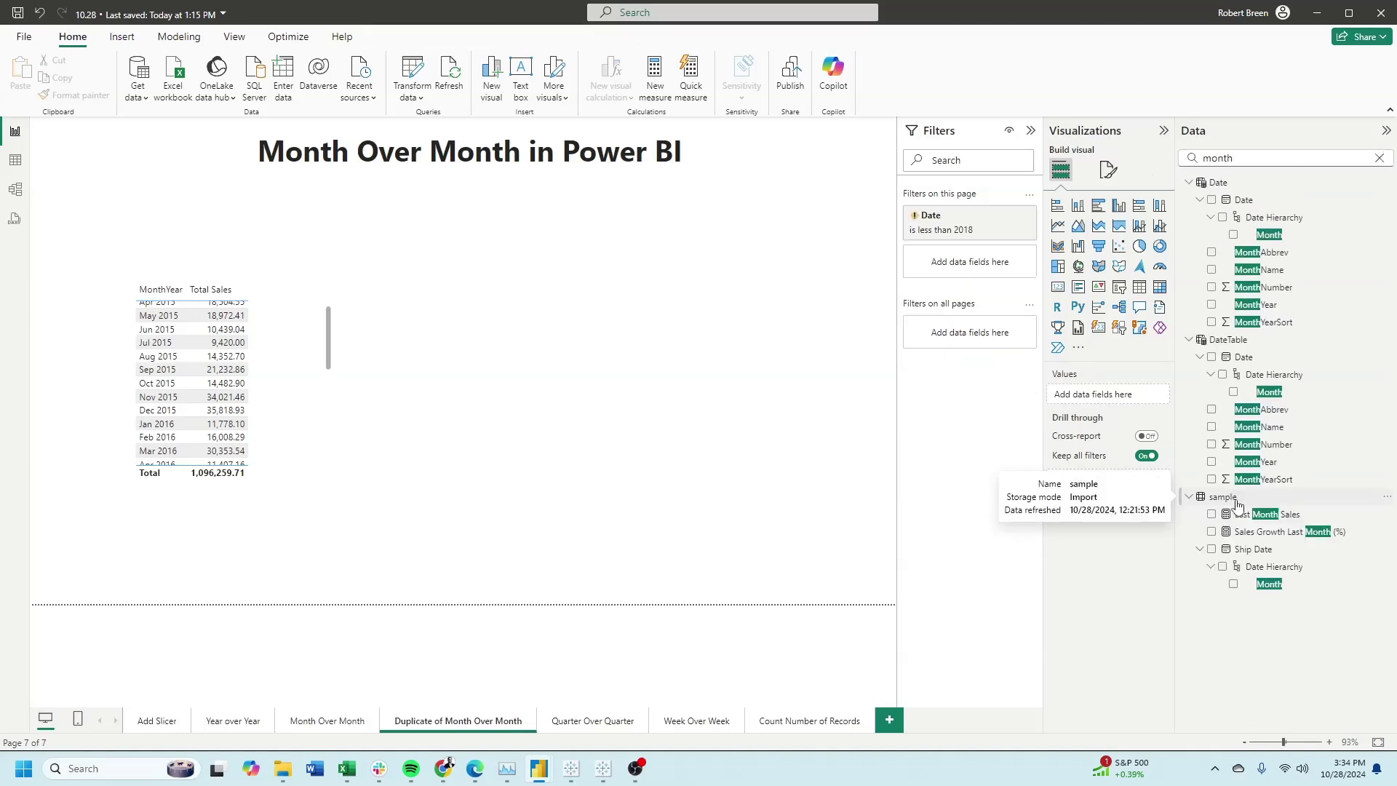
Create the Last Month Sales measure using CALCULATE with PARALLELPERIOD minus one month.
left_click(1231, 500)
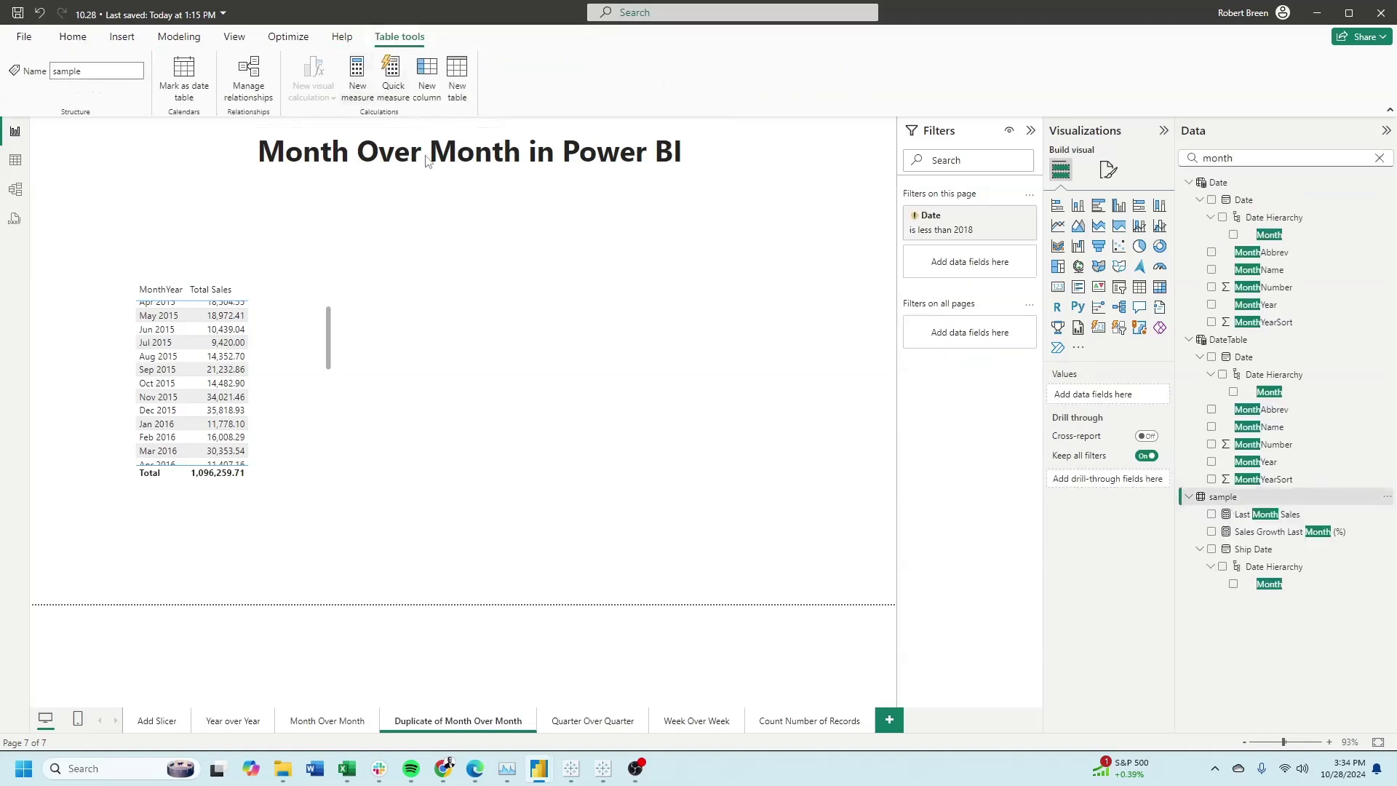
left_click(357, 77)
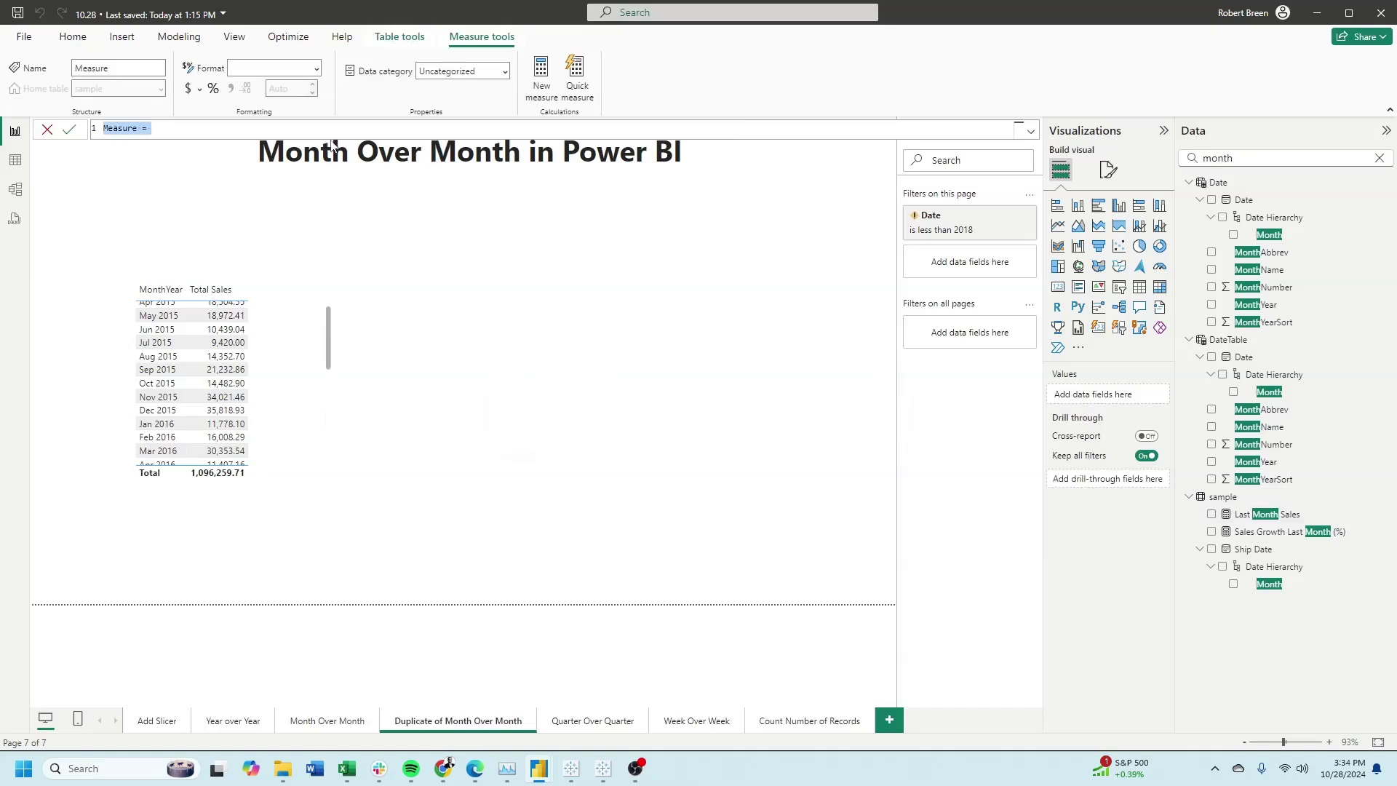
type("Last Month Sales = CALCULATE(     [Total Sales],     PARALLELPERIOD(DateTable[Date], -1, MONTH) )")
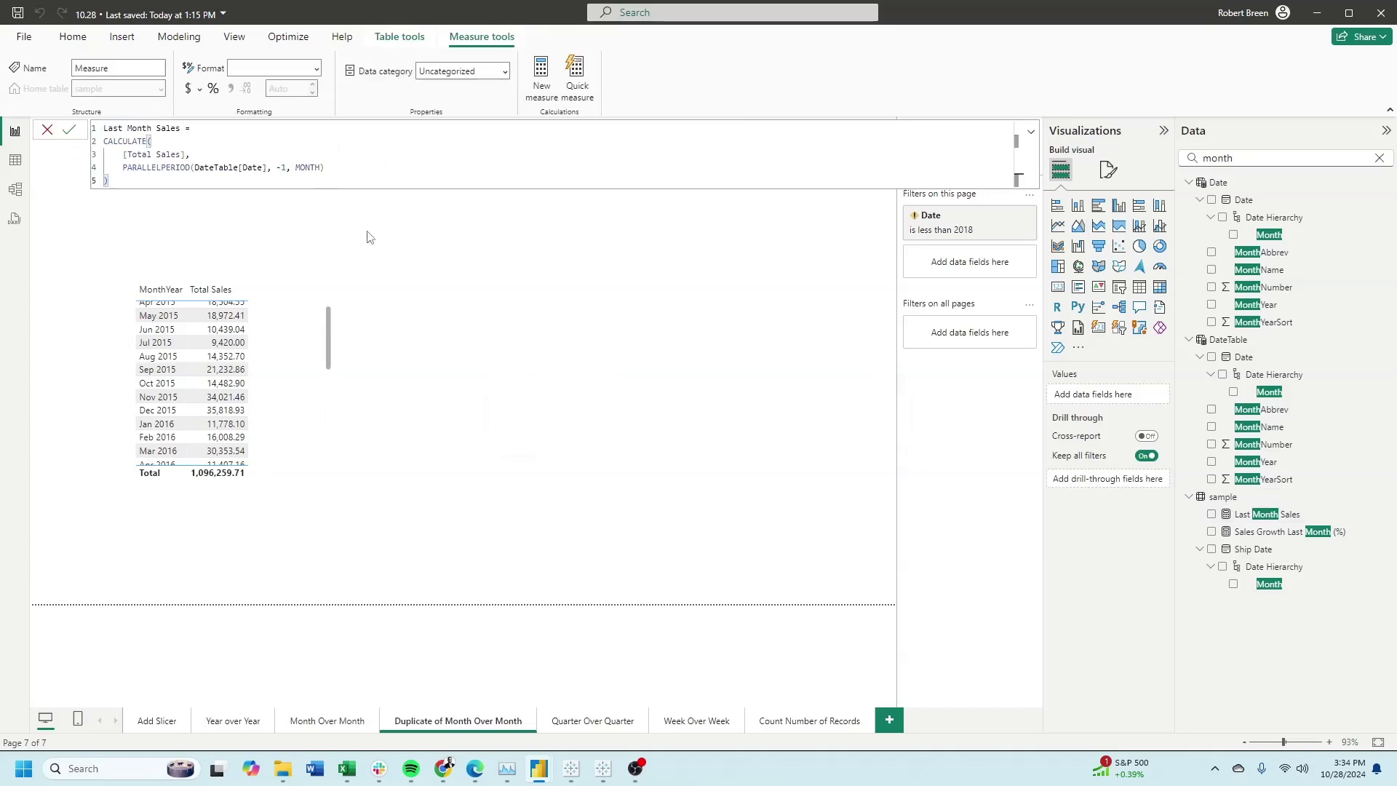
left_click(137, 140)
left_click(189, 159)
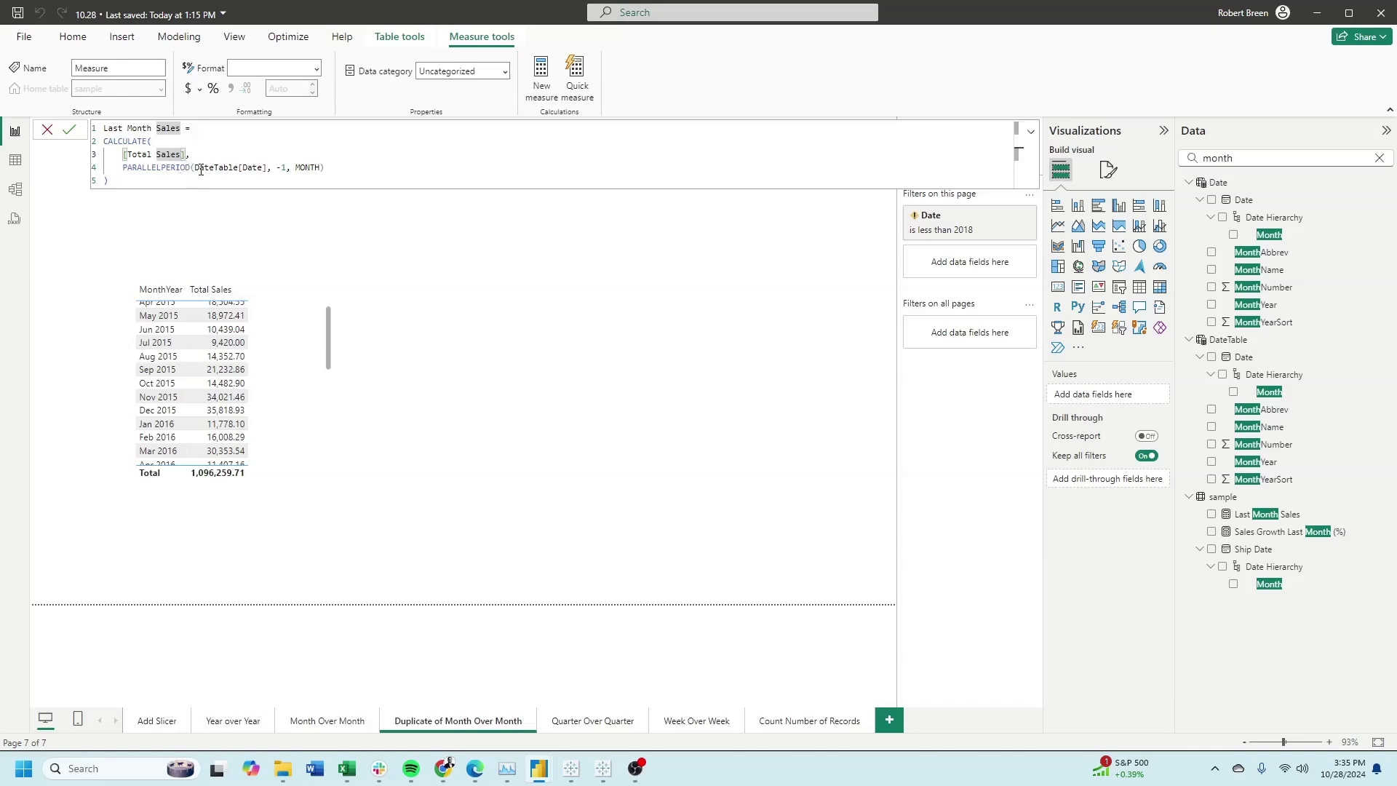
left_click_drag(266, 168, 194, 167)
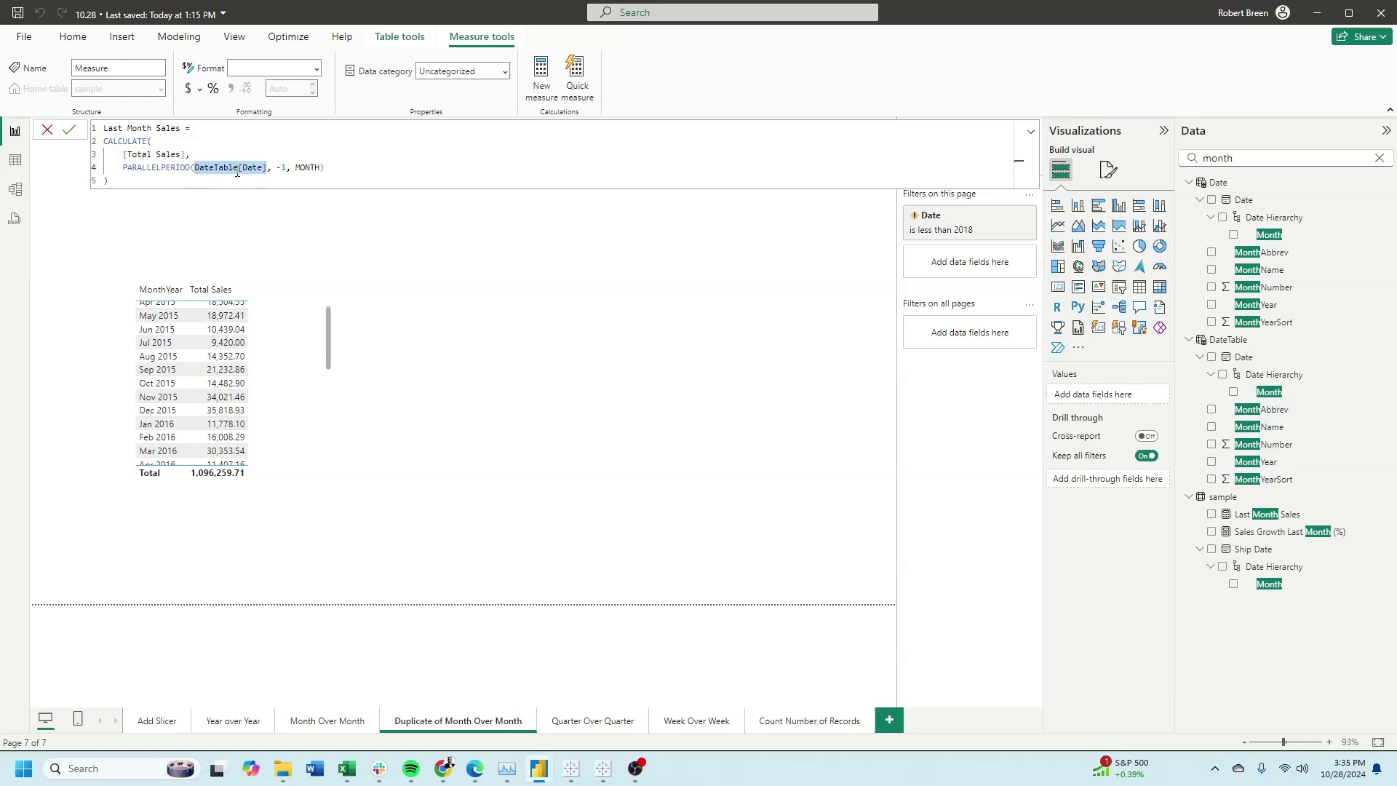
left_click(281, 167)
double_click(308, 167)
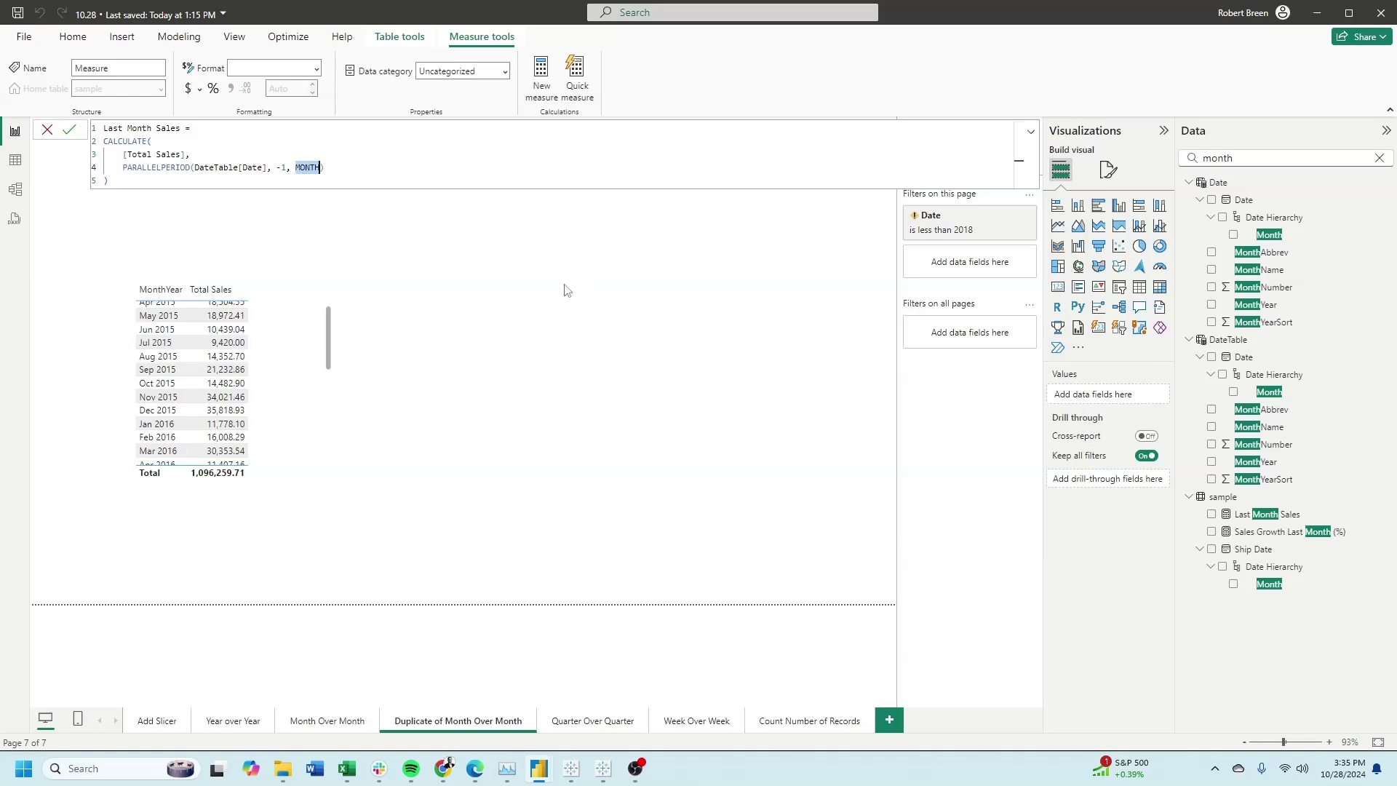
key("Escape")
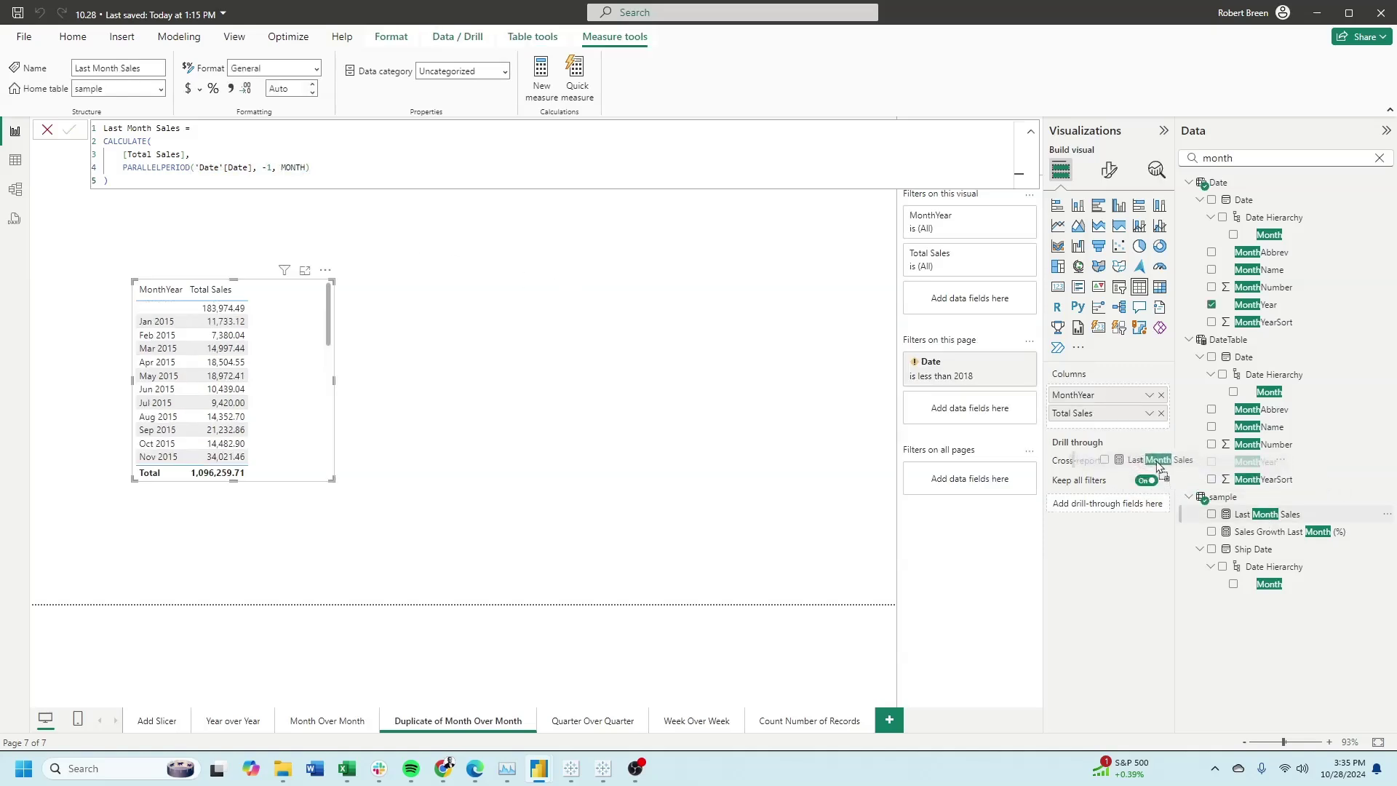
Add Last Month Sales as a column in the table visual.
left_click_drag(1267, 522, 1115, 425)
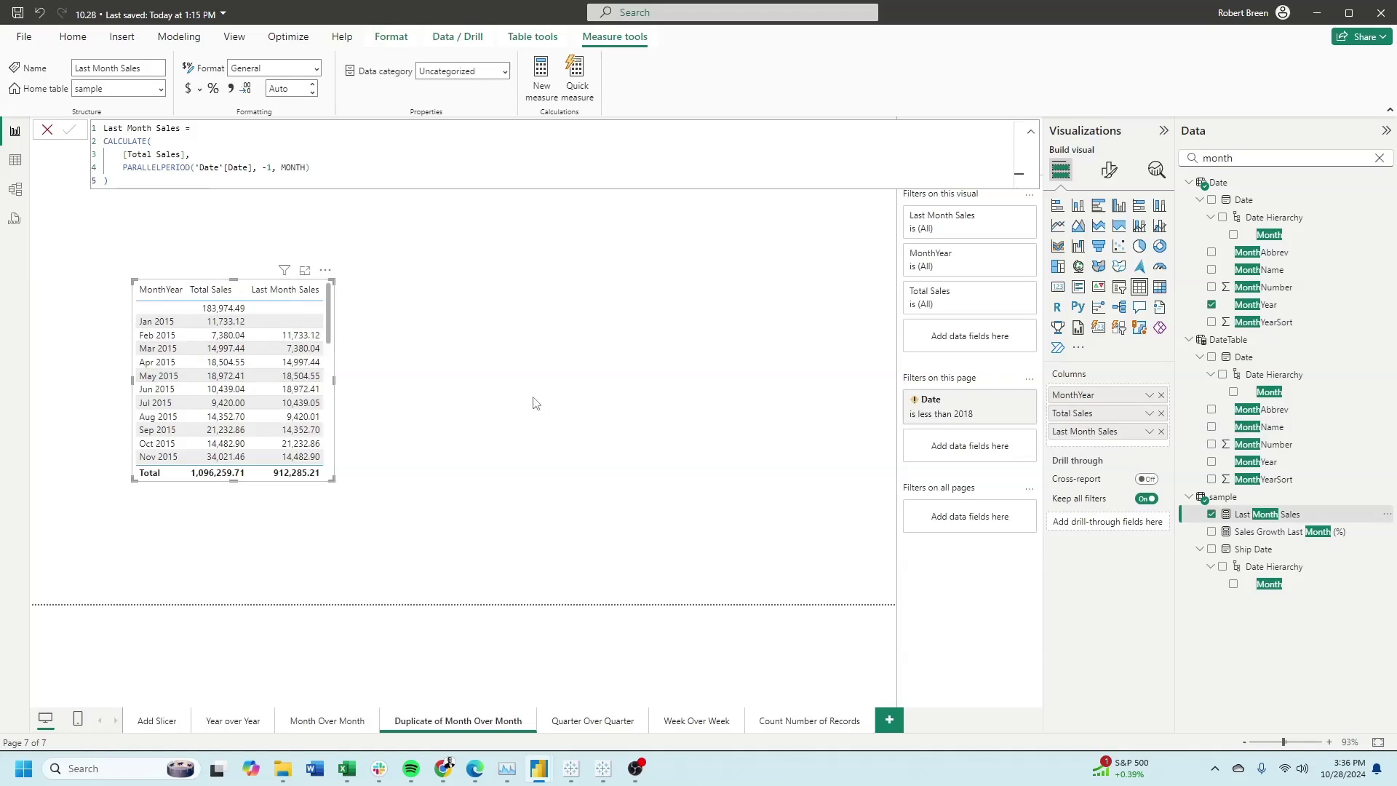
left_click(1301, 532)
left_click(181, 208)
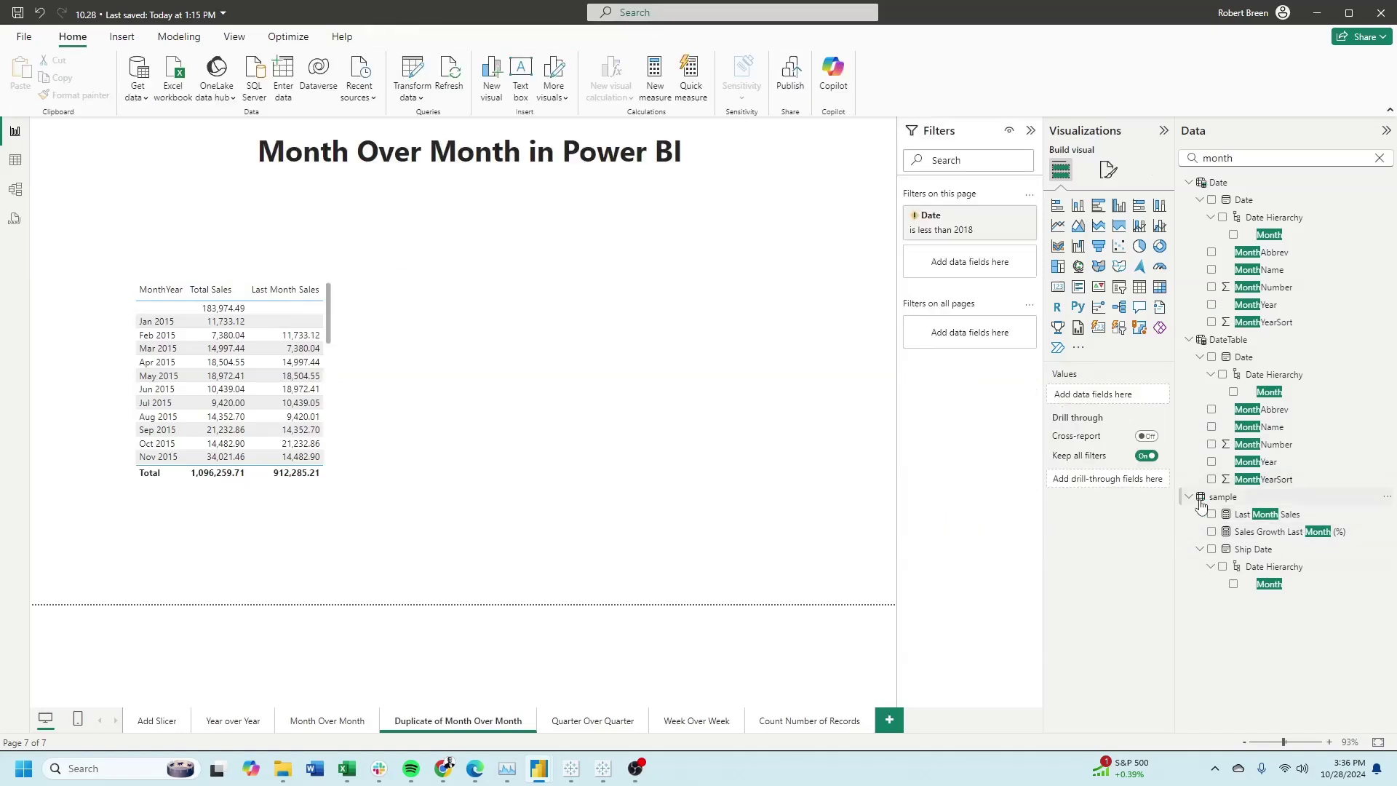
Add a Sales Growth Last Month (%) measure to the sample table using the DIVIDE formula.
left_click(1225, 499)
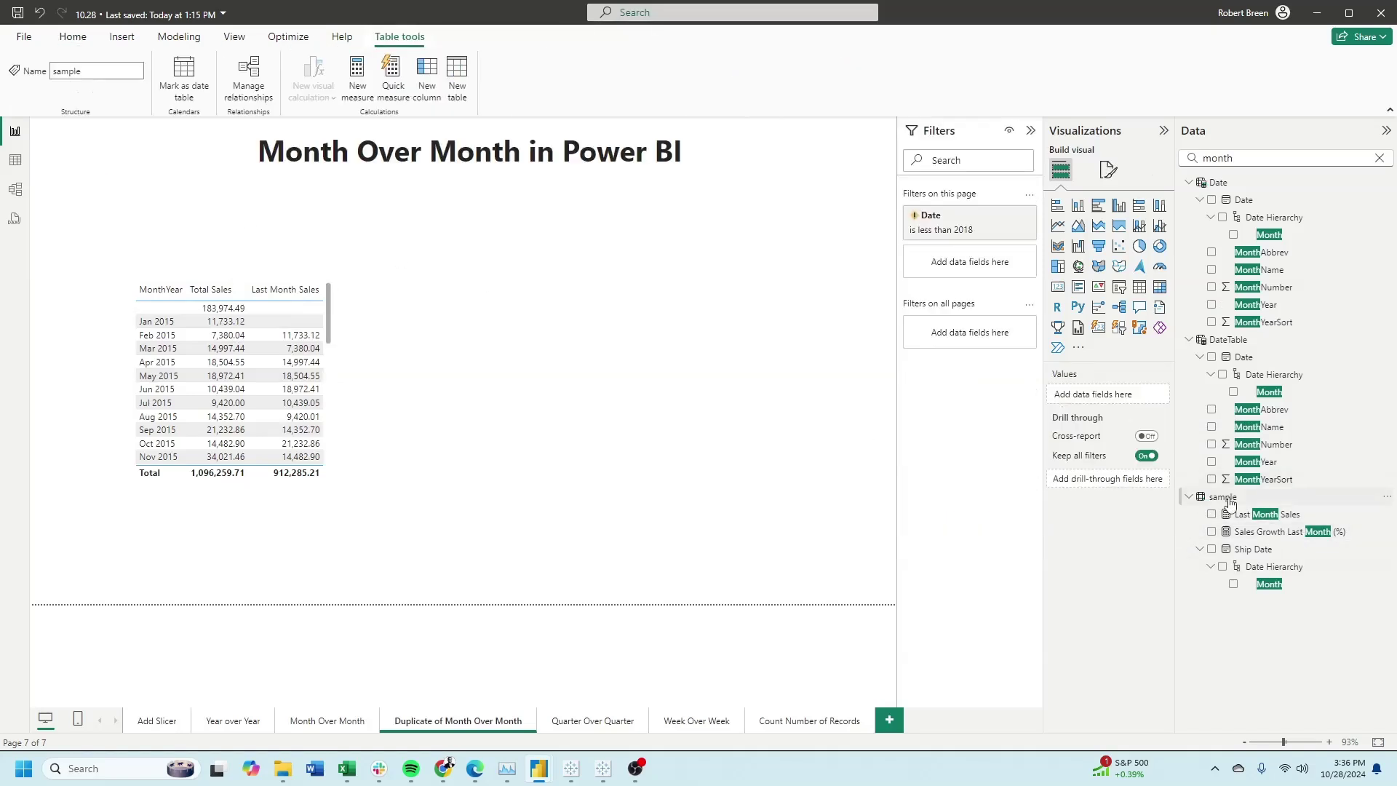
left_click(363, 83)
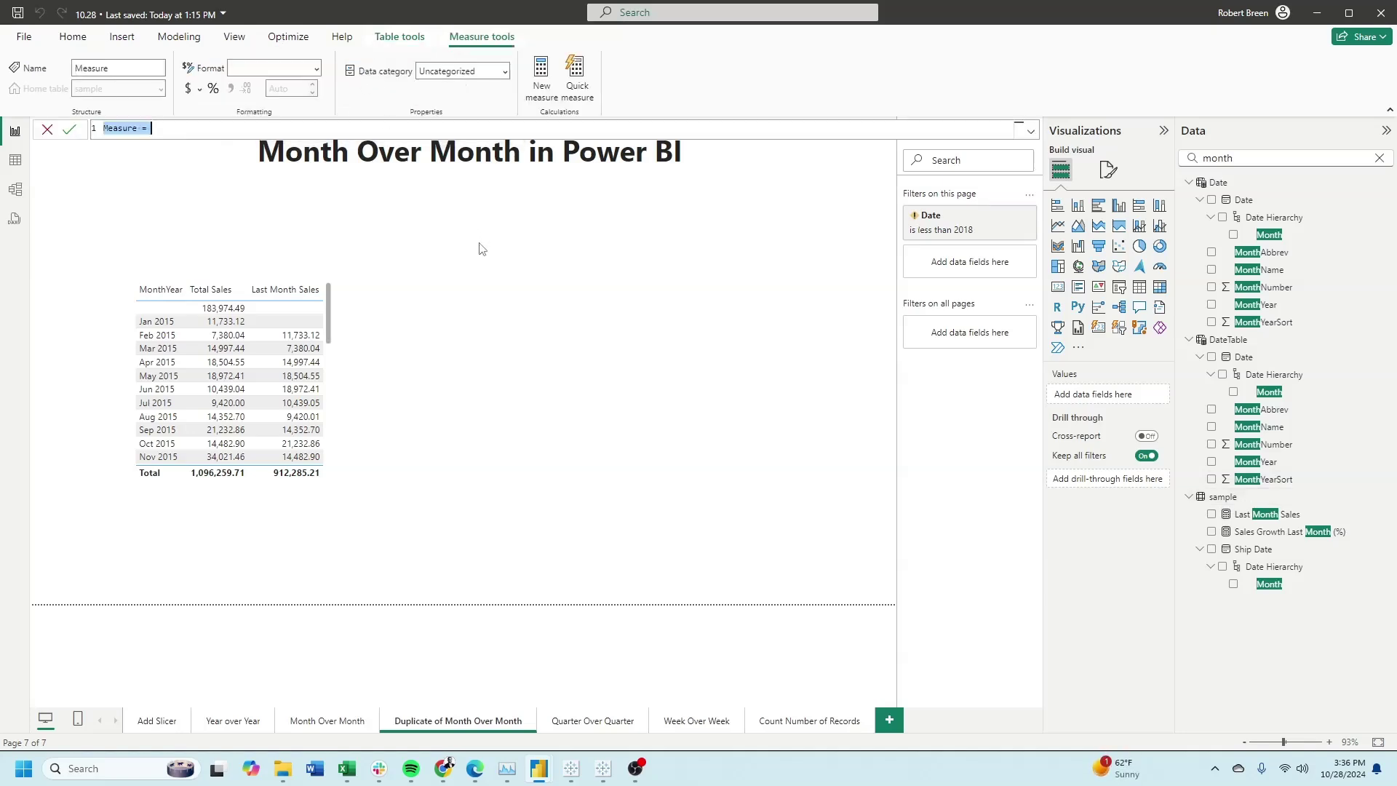
type("Sales Growth Last Month (%) = DIVIDE(     [Total Sales] - [Last Month Sales],     [Last Month Sales],     0 )")
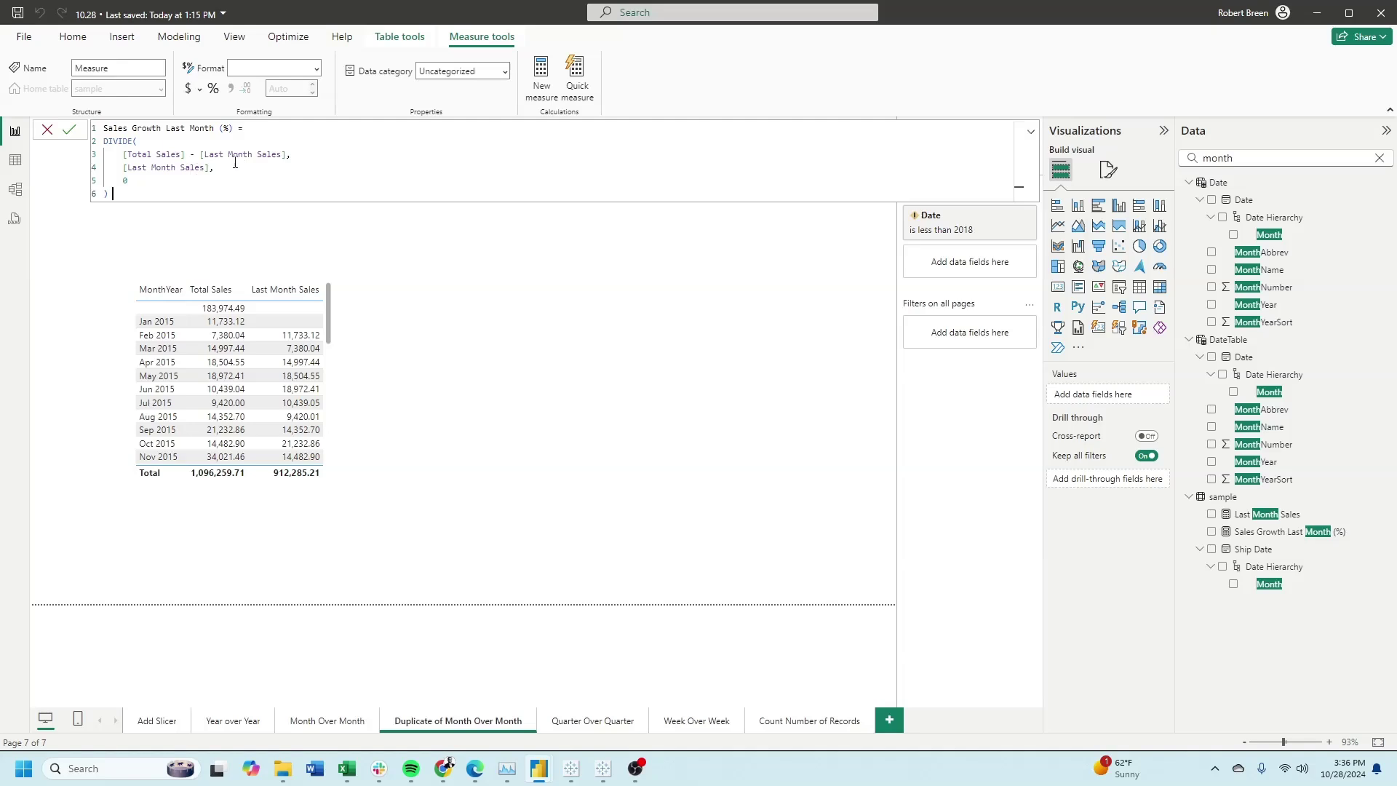
key("Return")
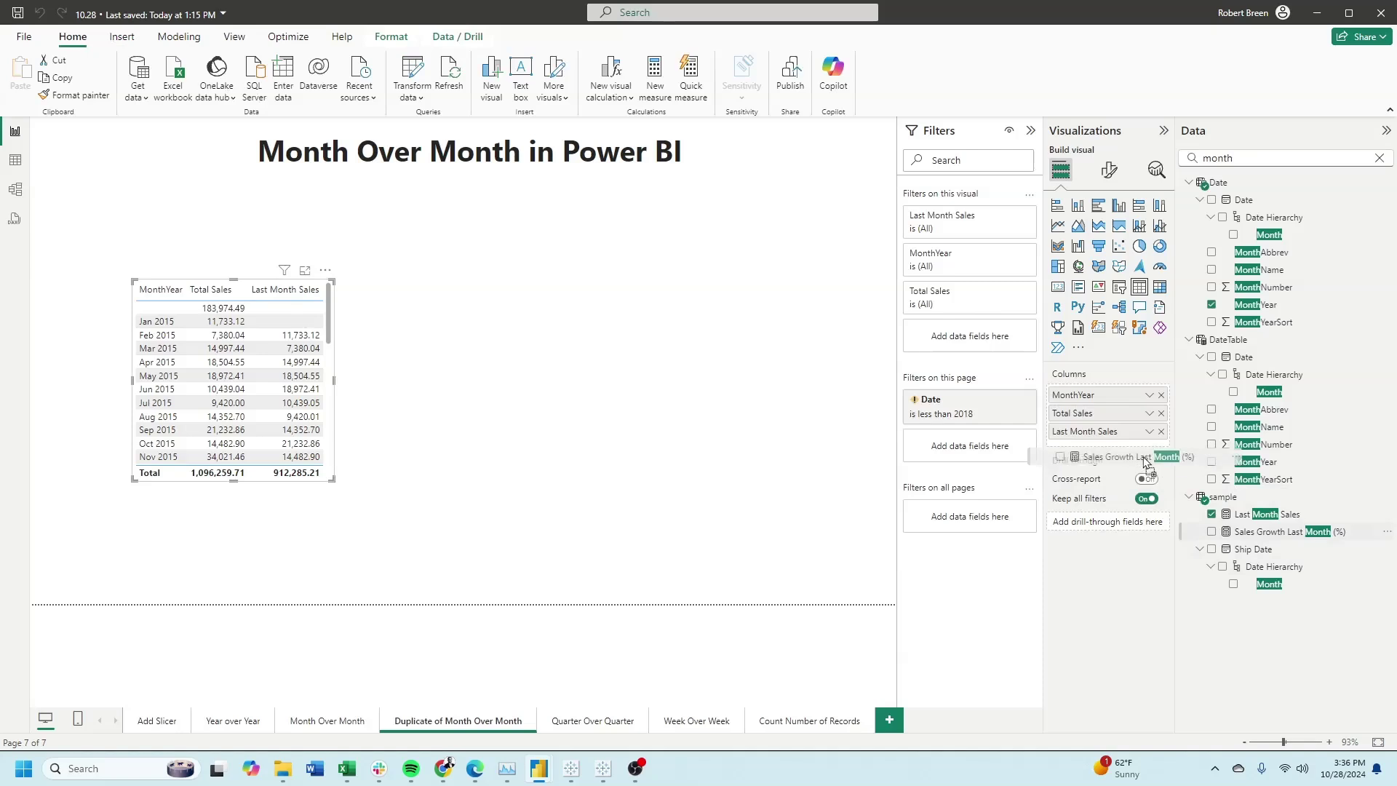
Add Sales Growth Last Month (%) as a table column and widen the table visual.
left_click_drag(1298, 532, 1130, 445)
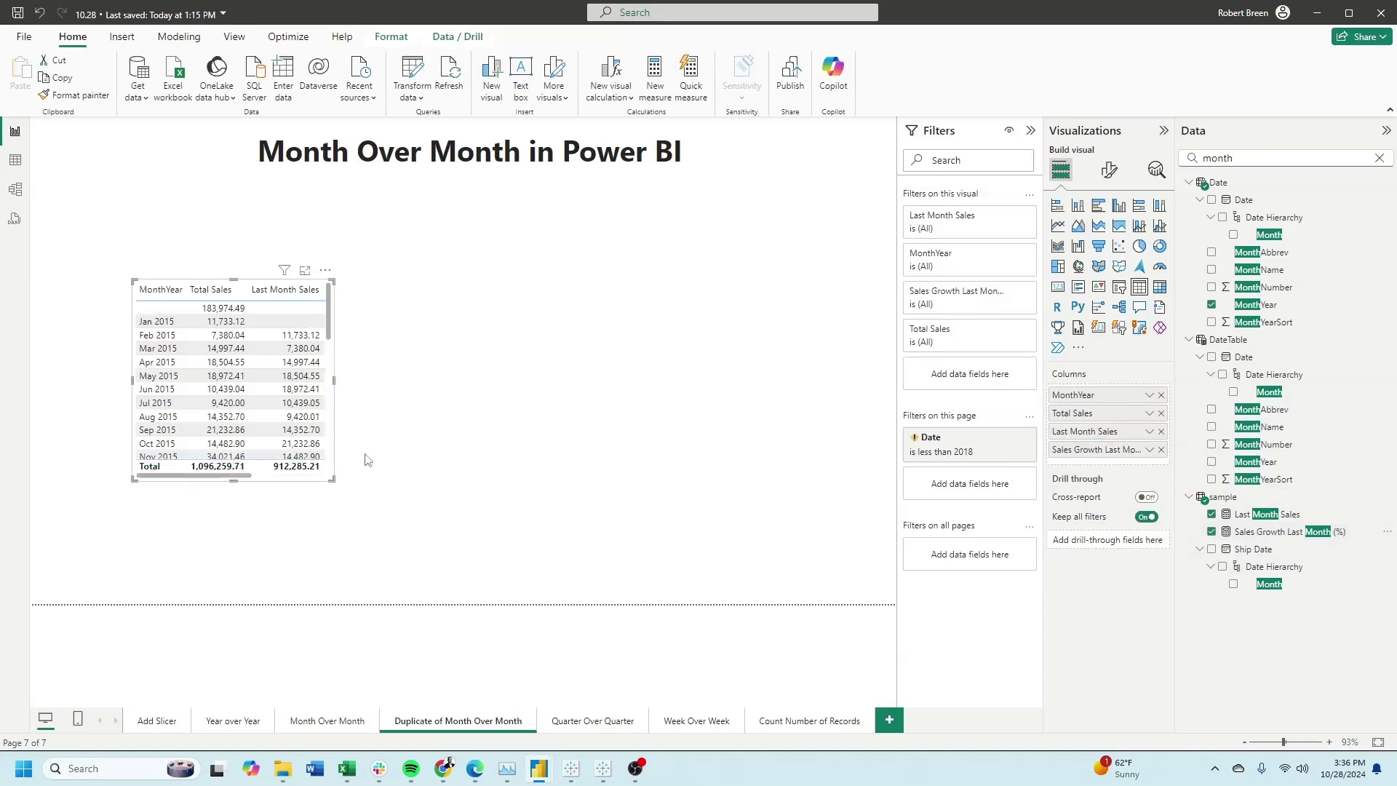
left_click_drag(334, 380, 478, 390)
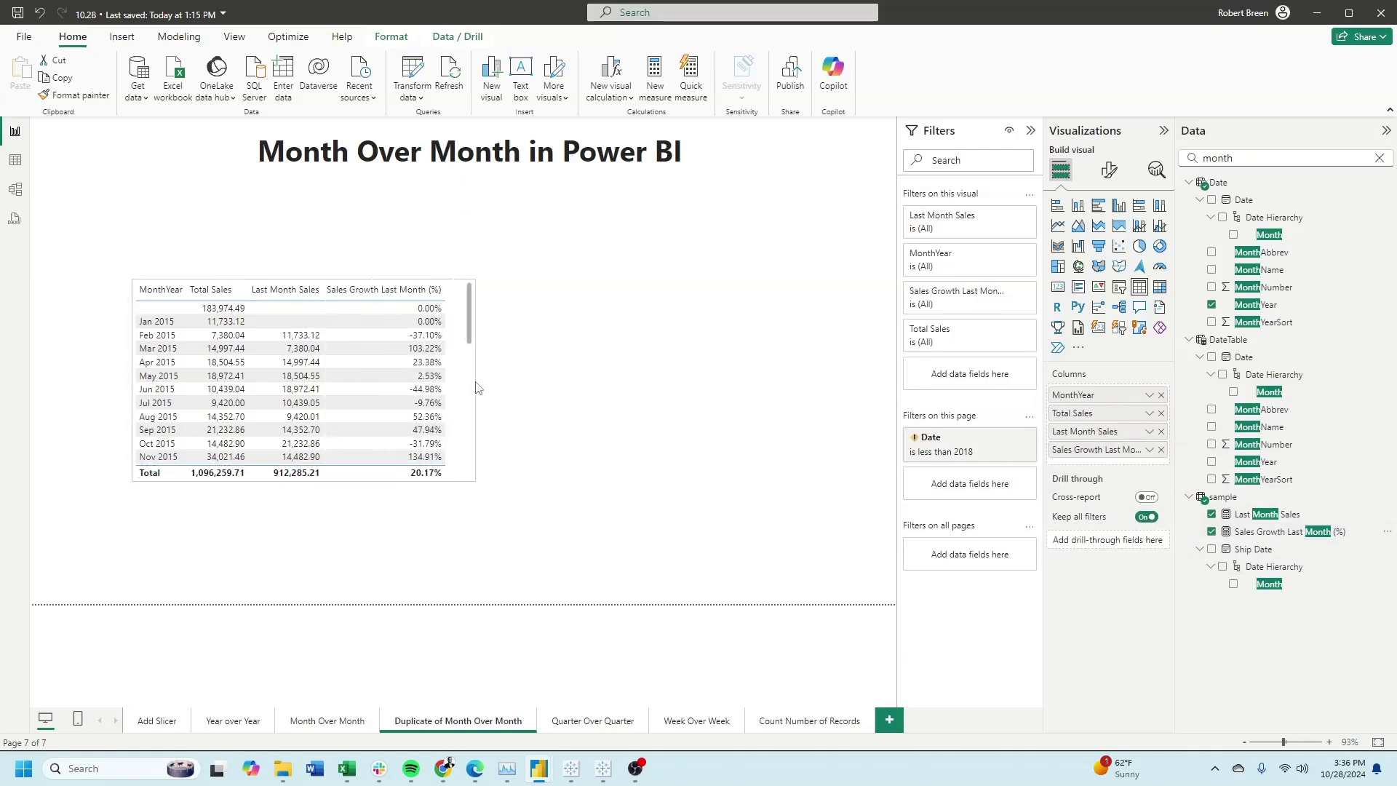